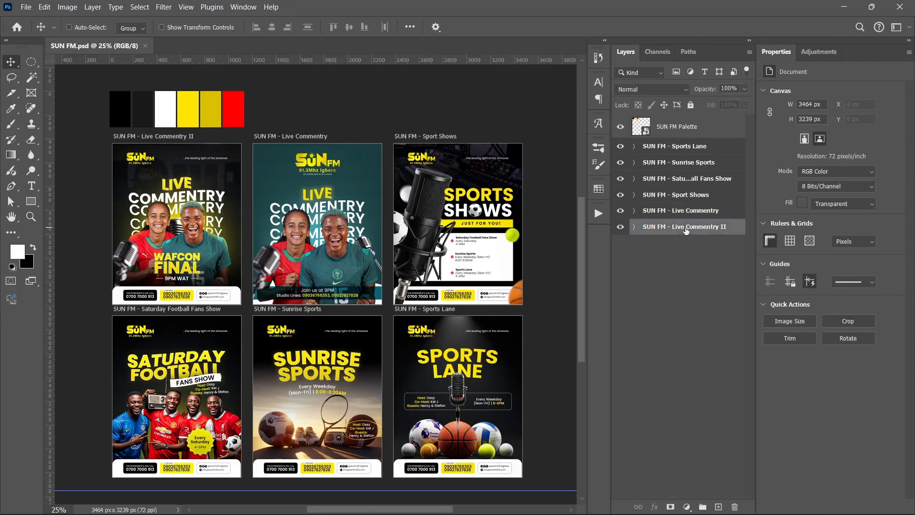
- Inspect the SUN FM - Live Commentry II artboard up close and return to the overview of all six designs
{"action": "key", "text": "ctrl+0"}
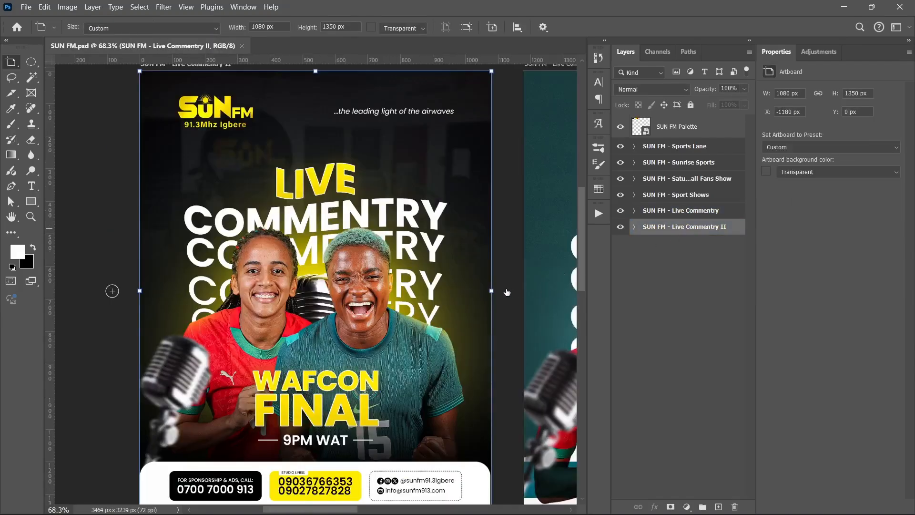
{"action": "left_click", "coordinate": [691, 299]}
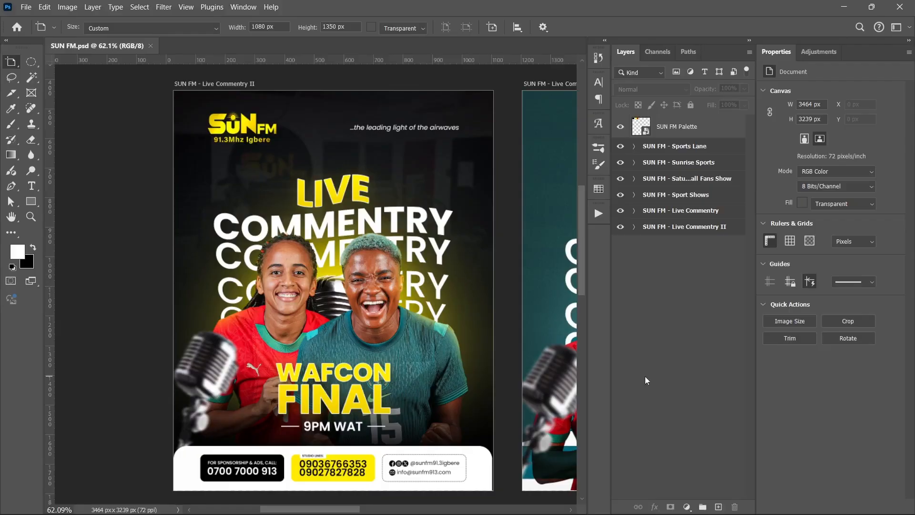
{"action": "key", "text": "ctrl+0"}
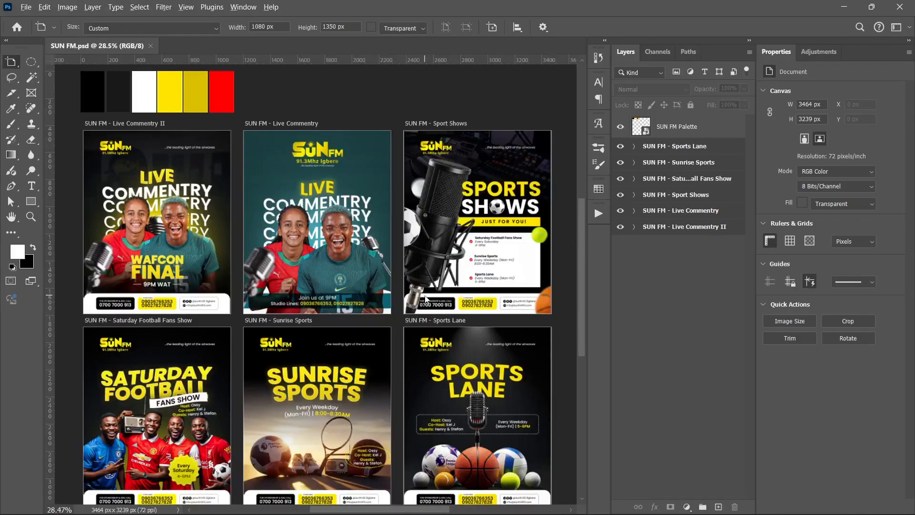
{"action": "scroll", "coordinate": [424, 299], "scroll_direction": "down", "scroll_amount": 1}
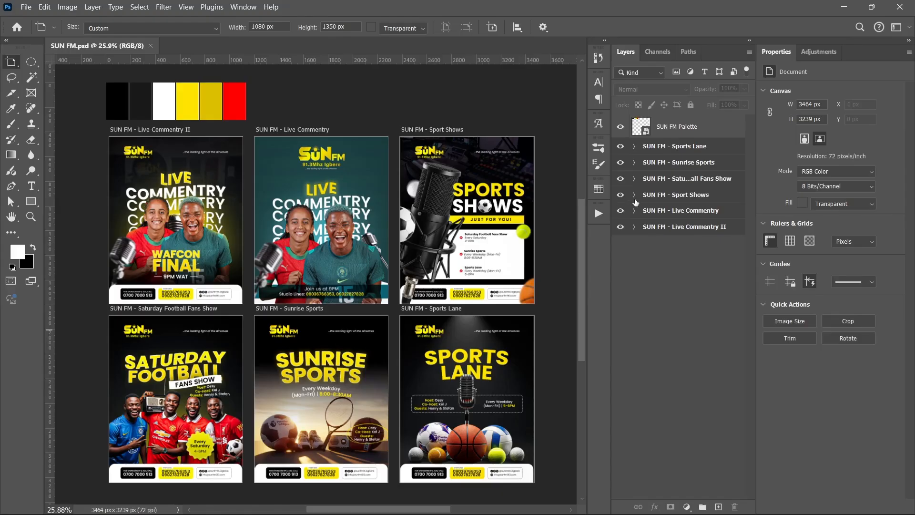
- Focus on the SUN FM - Sport Shows artboard and hide every group in it except BG
{"action": "left_click", "coordinate": [652, 196]}
{"action": "left_click", "coordinate": [652, 196], "text": "alt"}
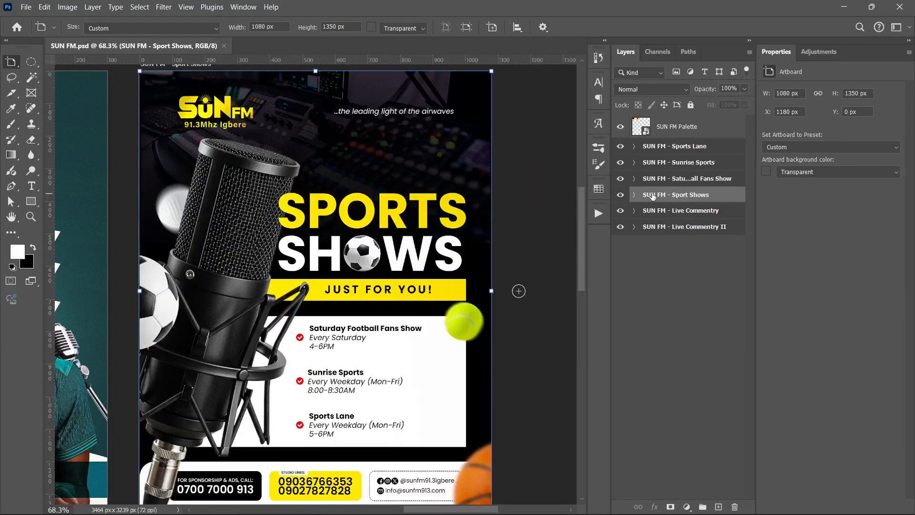
{"action": "left_click", "coordinate": [667, 303]}
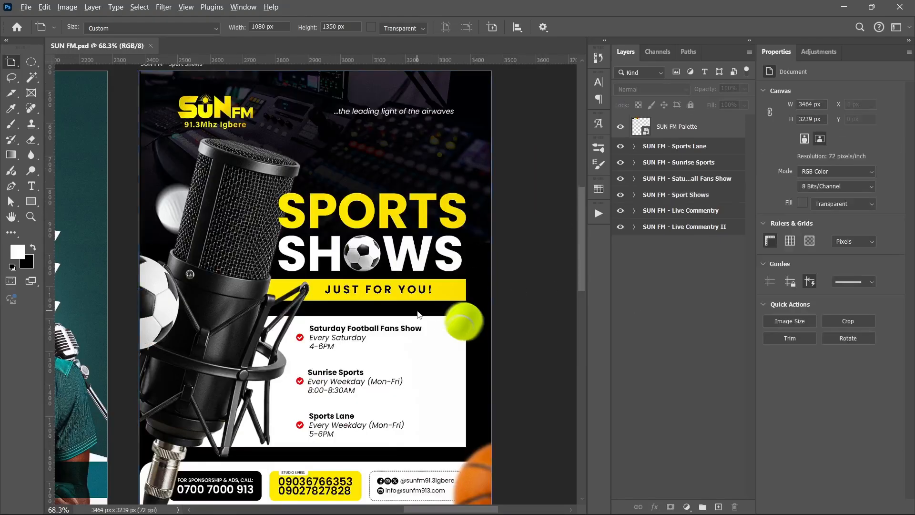
{"action": "scroll", "coordinate": [418, 314], "scroll_direction": "down", "scroll_amount": 1}
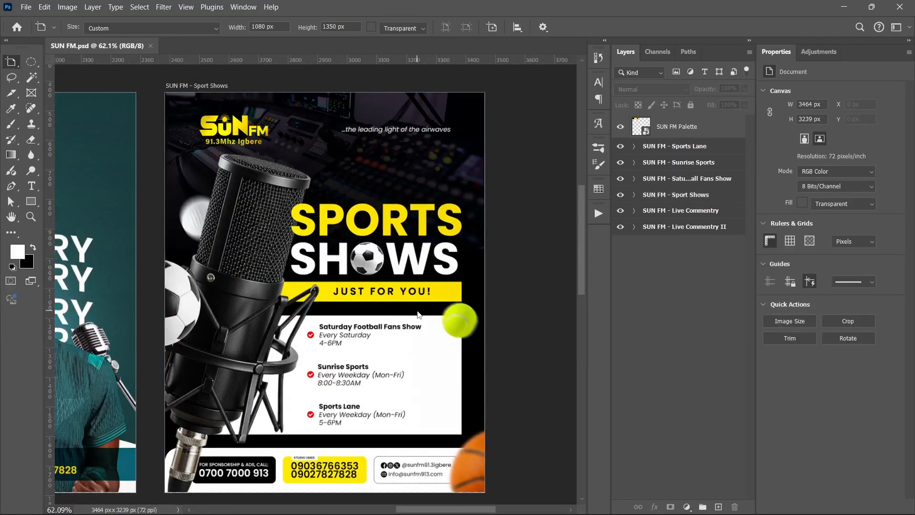
{"action": "left_click", "coordinate": [634, 195]}
{"action": "left_click", "coordinate": [621, 215]}
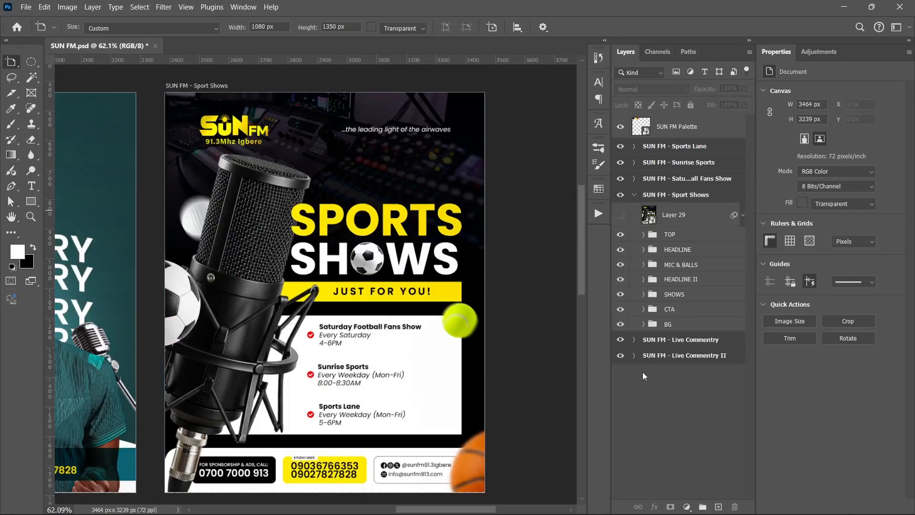
{"action": "left_click", "coordinate": [620, 234]}
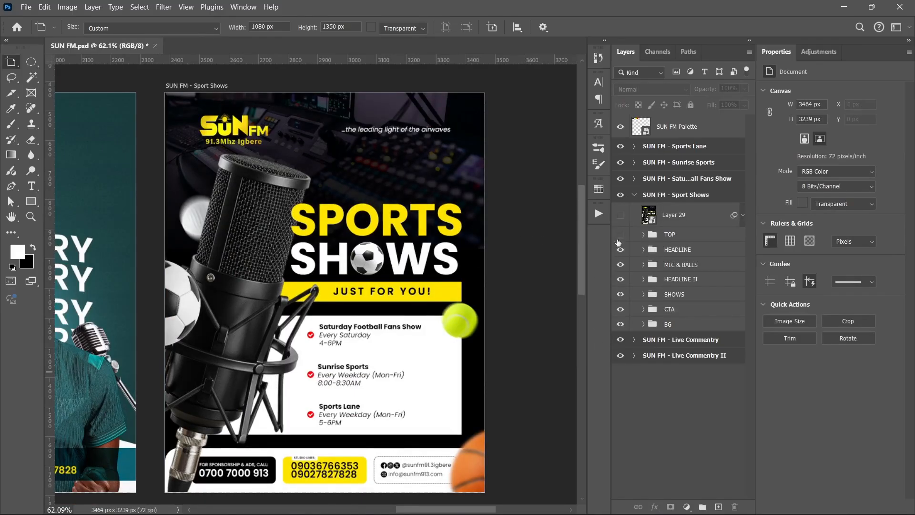
{"action": "left_click_drag", "start_coordinate": [618, 243], "coordinate": [634, 318]}
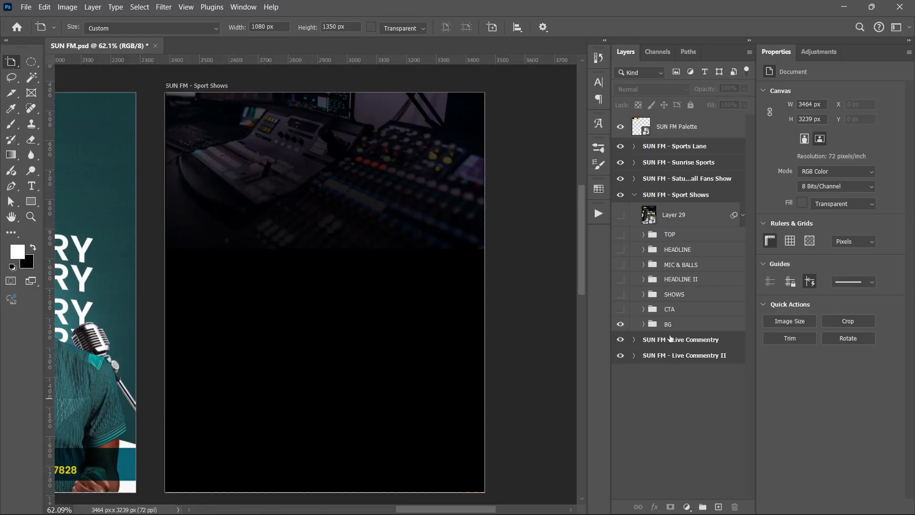
- Inside the BG group, hide GLOW, toggle the recording-room photo's visibility and check that layer's fill setting
{"action": "left_click", "coordinate": [644, 325]}
{"action": "left_click", "coordinate": [620, 358]}
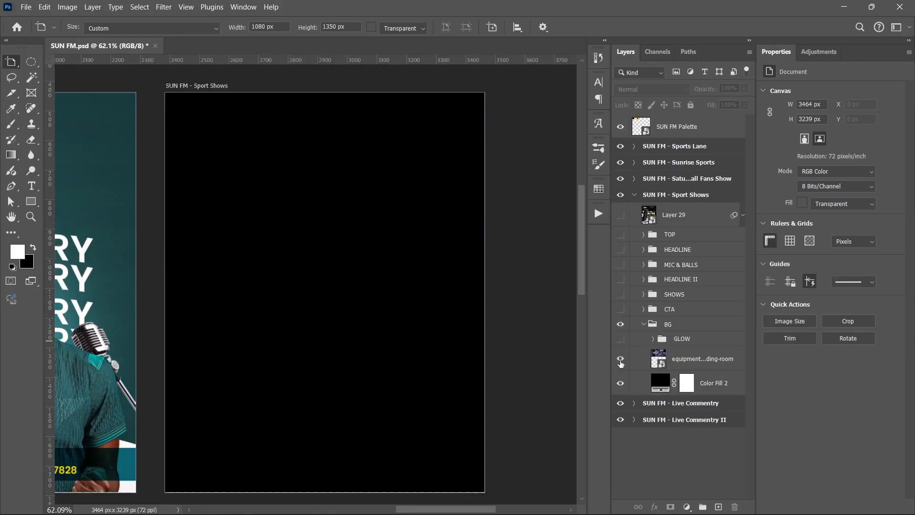
{"action": "left_click", "coordinate": [620, 361]}
{"action": "left_click", "coordinate": [671, 364]}
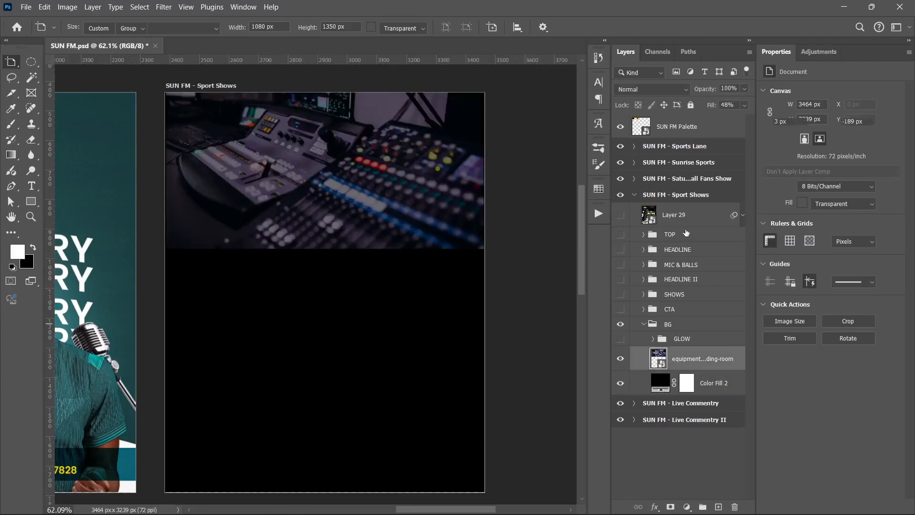
{"action": "left_click_drag", "start_coordinate": [714, 106], "coordinate": [822, 147]}
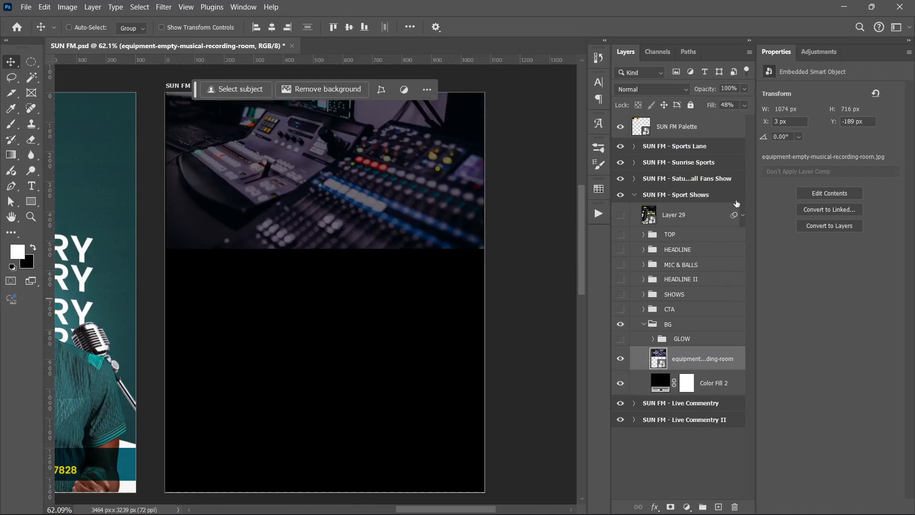
- Show the GLOW group, compare the background with its Layer 4 on and off, and collapse the GLOW and BG groups
{"action": "left_click", "coordinate": [623, 338]}
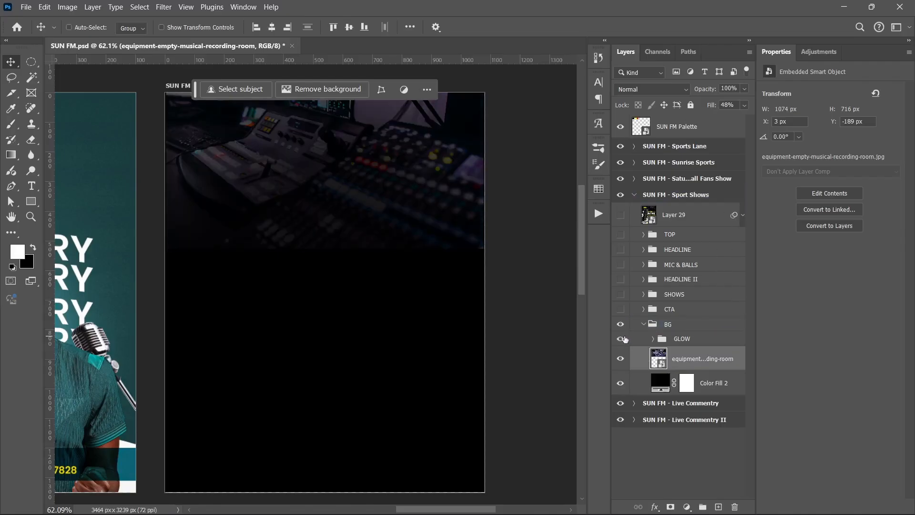
{"action": "left_click", "coordinate": [625, 339]}
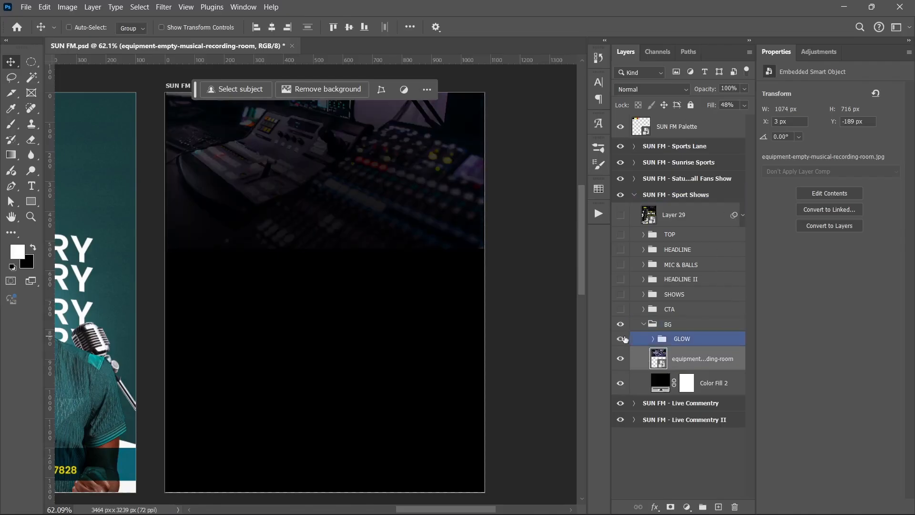
{"action": "left_click", "coordinate": [653, 338]}
{"action": "left_click", "coordinate": [620, 408]}
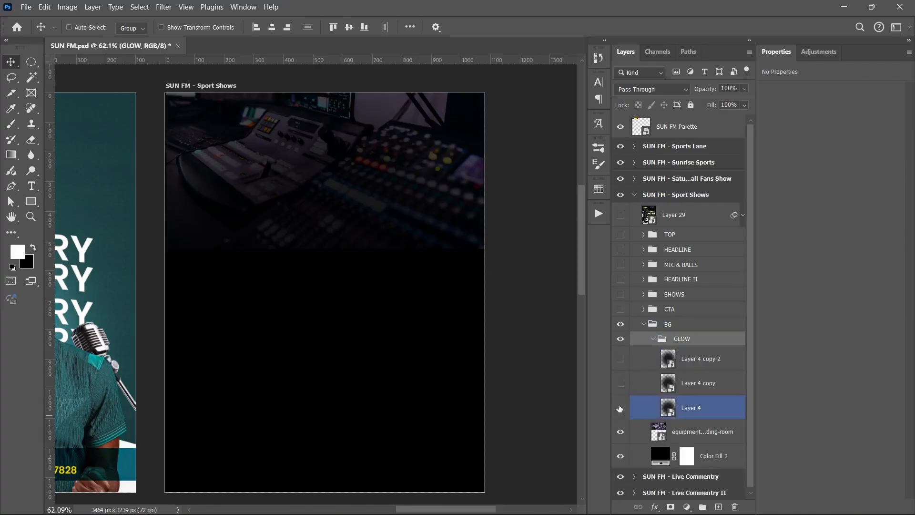
{"action": "left_click", "coordinate": [620, 408]}
{"action": "left_click", "coordinate": [620, 409]}
{"action": "left_click", "coordinate": [620, 408]}
{"action": "left_click", "coordinate": [620, 408]}
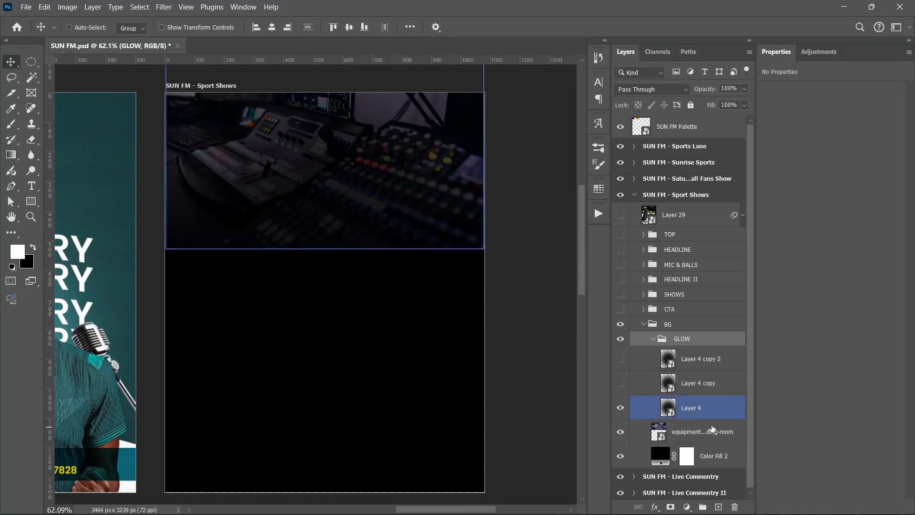
{"action": "left_click", "coordinate": [653, 338]}
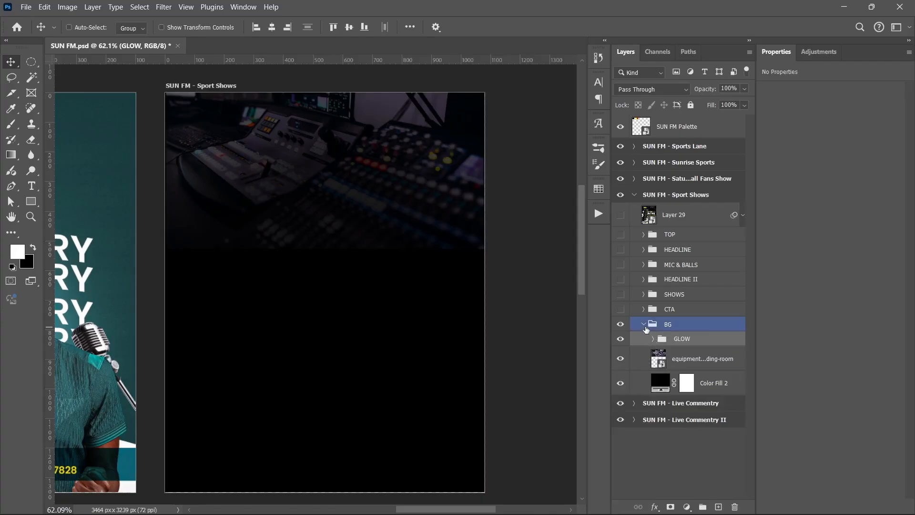
{"action": "left_click", "coordinate": [644, 325]}
- Show the CTA group and examine the contact footer on the Sport Shows artboard
{"action": "left_click", "coordinate": [620, 310]}
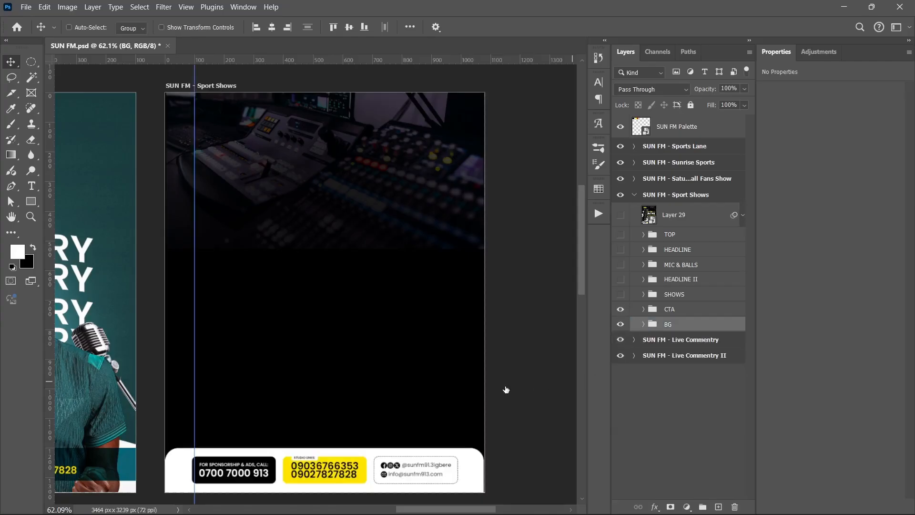
{"action": "scroll", "coordinate": [390, 371], "scroll_direction": "down", "scroll_amount": 2}
{"action": "scroll", "coordinate": [375, 387], "scroll_direction": "up", "scroll_amount": 1}
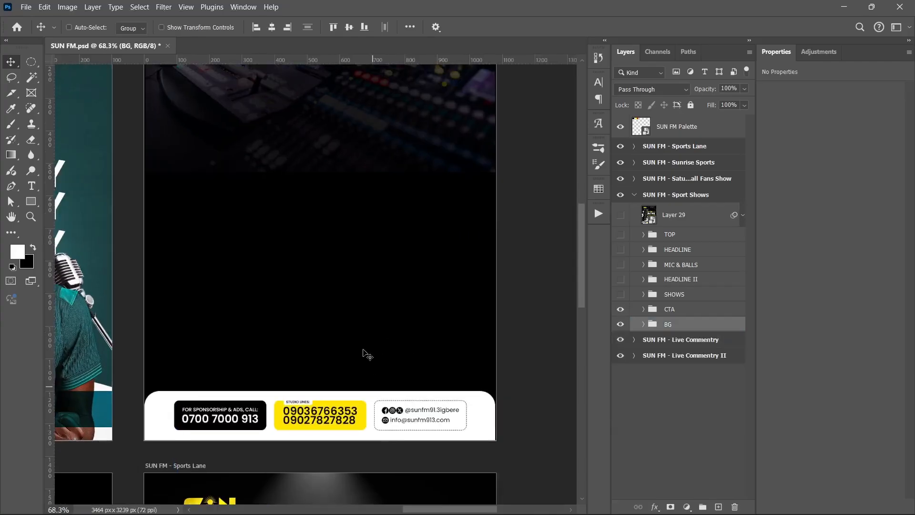
{"action": "scroll", "coordinate": [362, 348], "scroll_direction": "up", "scroll_amount": 2}
{"action": "scroll", "coordinate": [362, 348], "scroll_direction": "down", "scroll_amount": 3}
{"action": "scroll", "coordinate": [366, 353], "scroll_direction": "down", "scroll_amount": 3}
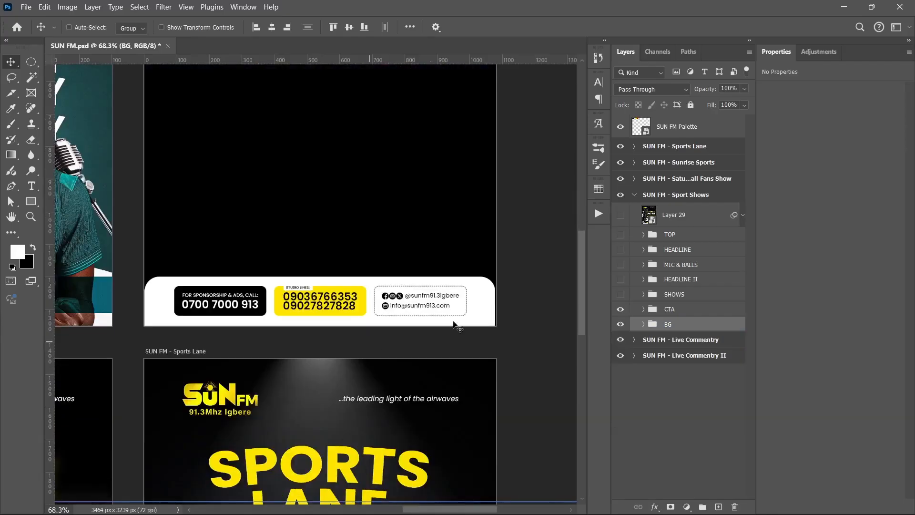
- Expand the CTA group, hide SPONSORSHIP, STUDIO LINES and SOCIALS, and select the white Rectangle 3 shape
{"action": "left_click", "coordinate": [645, 311]}
{"action": "left_click", "coordinate": [643, 310]}
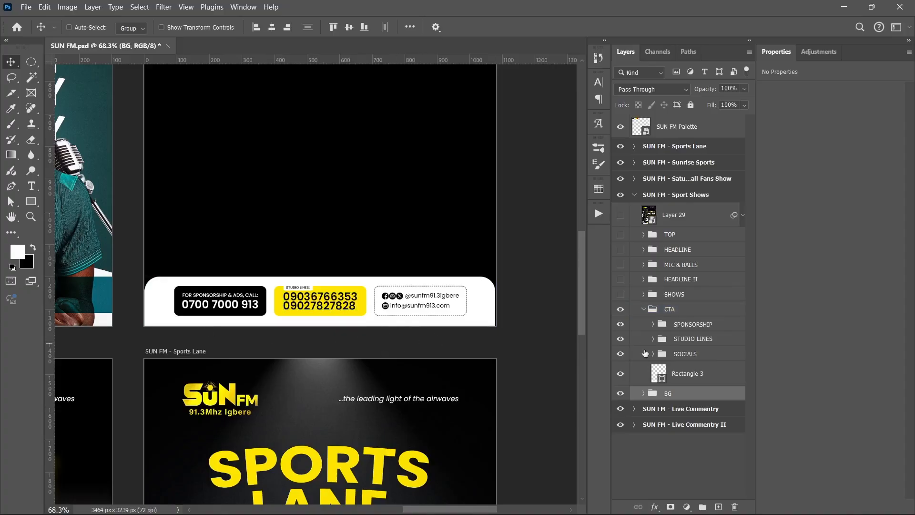
{"action": "left_click_drag", "start_coordinate": [621, 325], "coordinate": [622, 353]}
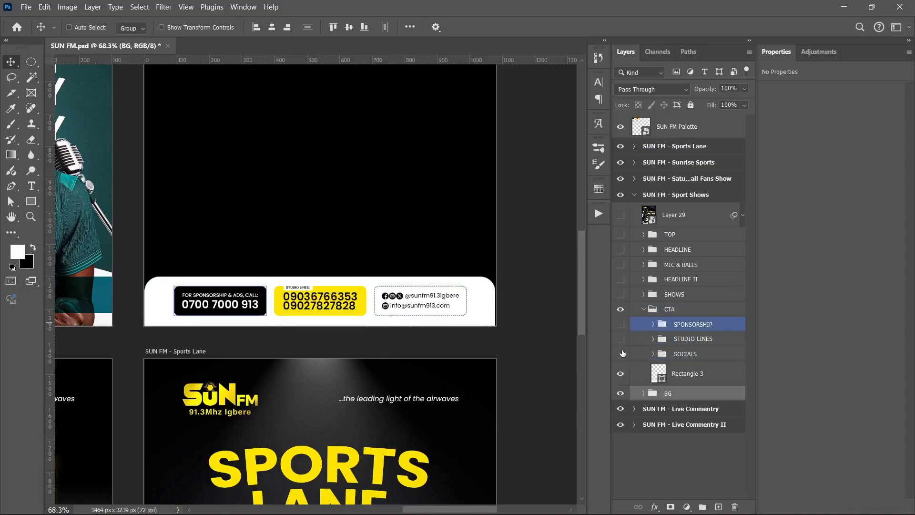
{"action": "left_click", "coordinate": [659, 375]}
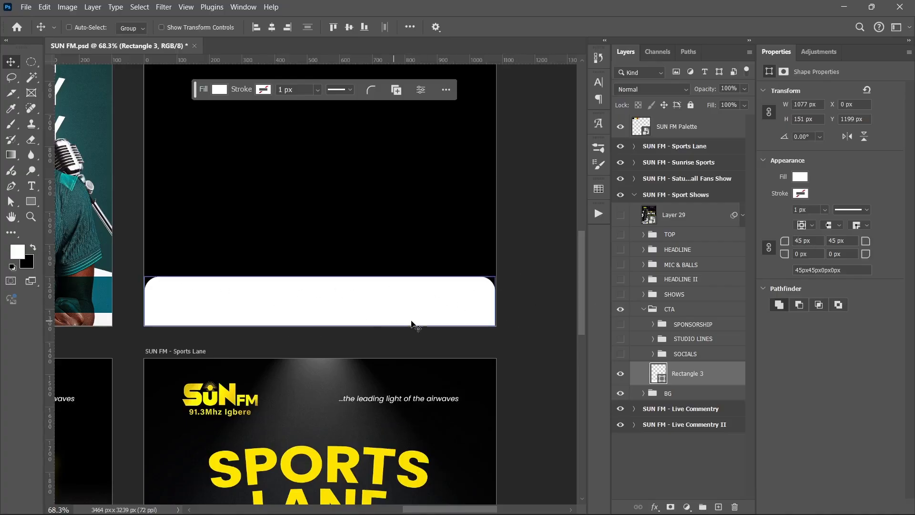
- Show the SOCIALS group and inspect its dashed contact box up close
{"action": "left_click", "coordinate": [620, 353]}
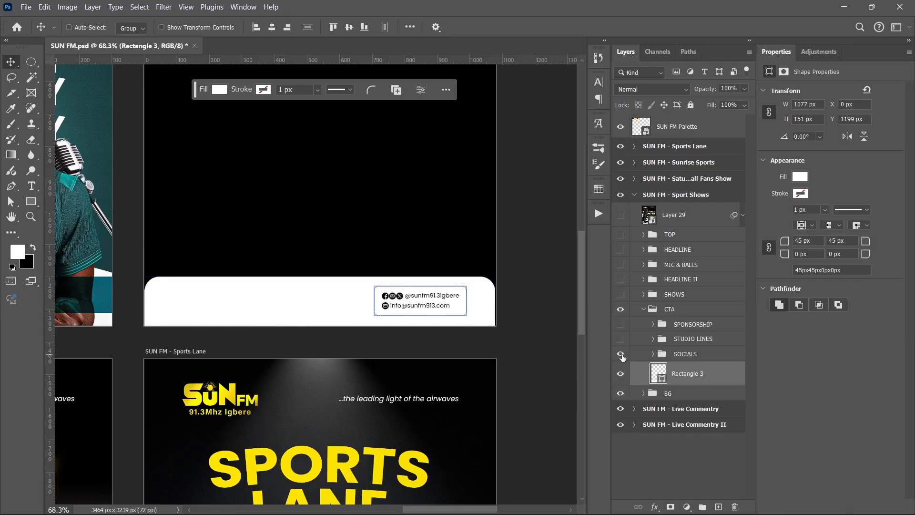
{"action": "left_click", "coordinate": [633, 353]}
{"action": "scroll", "coordinate": [415, 299], "scroll_direction": "up", "scroll_amount": 5}
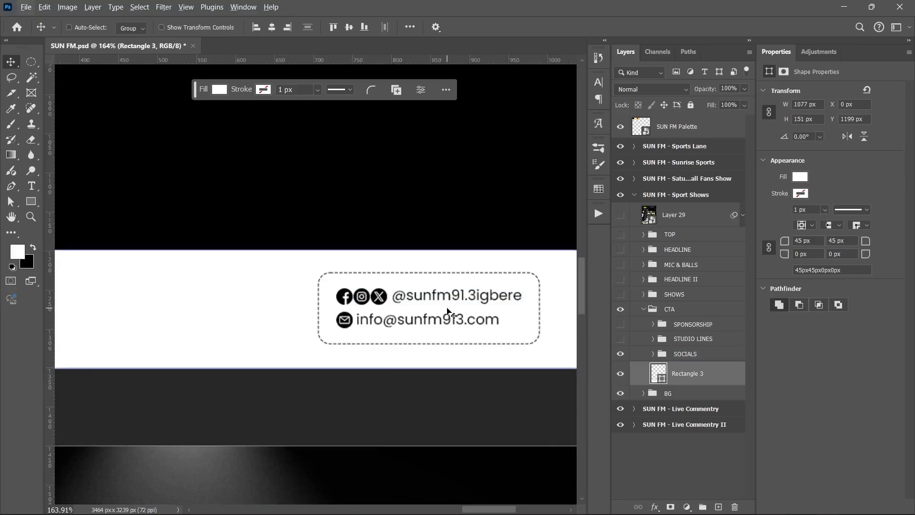
{"action": "scroll", "coordinate": [423, 335], "scroll_direction": "down", "scroll_amount": 4}
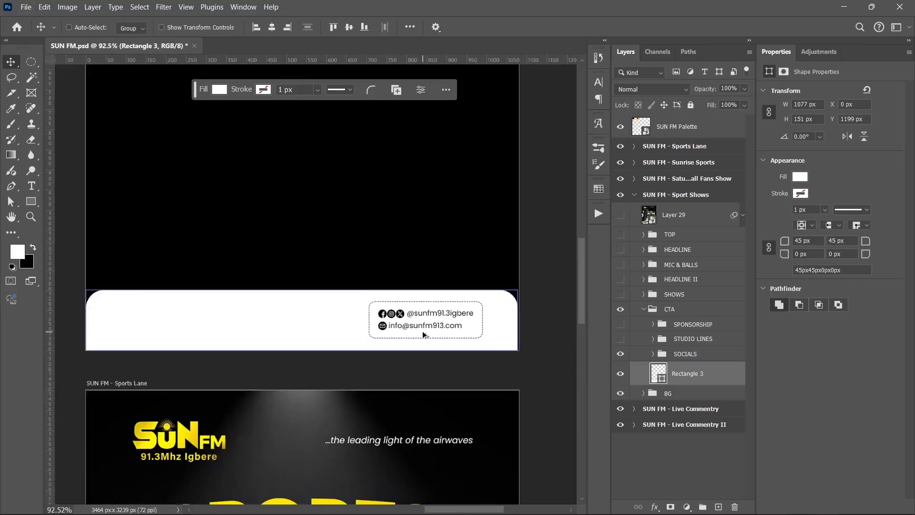
{"action": "scroll", "coordinate": [423, 335], "scroll_direction": "down", "scroll_amount": 2}
- Show the STUDIO LINES and SPONSORSHIP groups in the footer and collapse the CTA group
{"action": "left_click", "coordinate": [619, 338]}
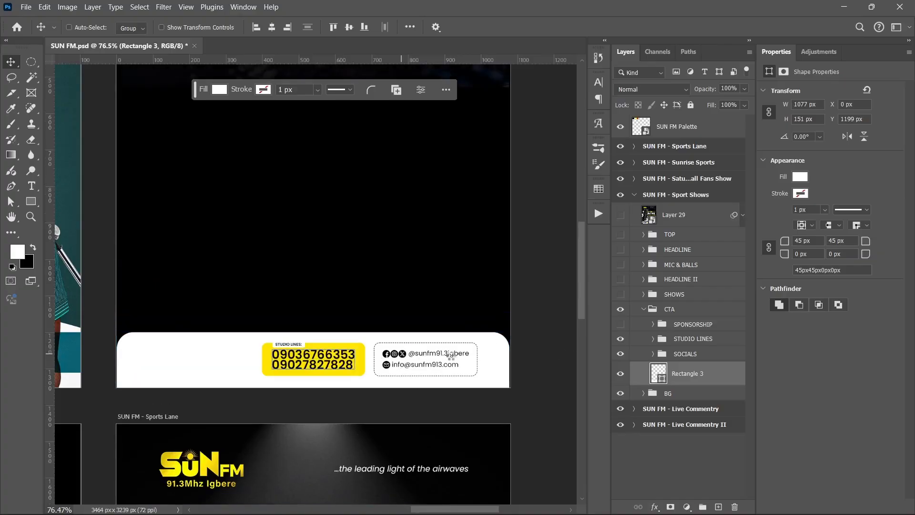
{"action": "left_click", "coordinate": [620, 324]}
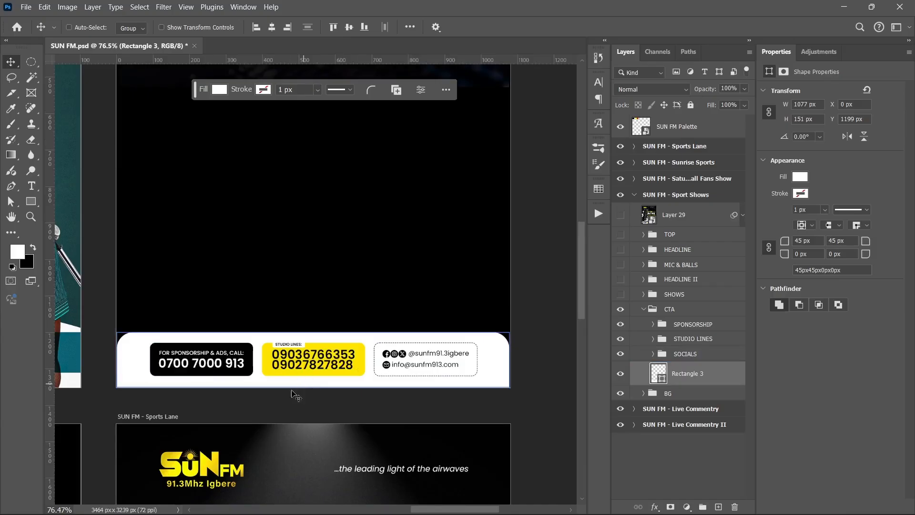
{"action": "left_click", "coordinate": [669, 308]}
{"action": "left_click", "coordinate": [643, 309]}
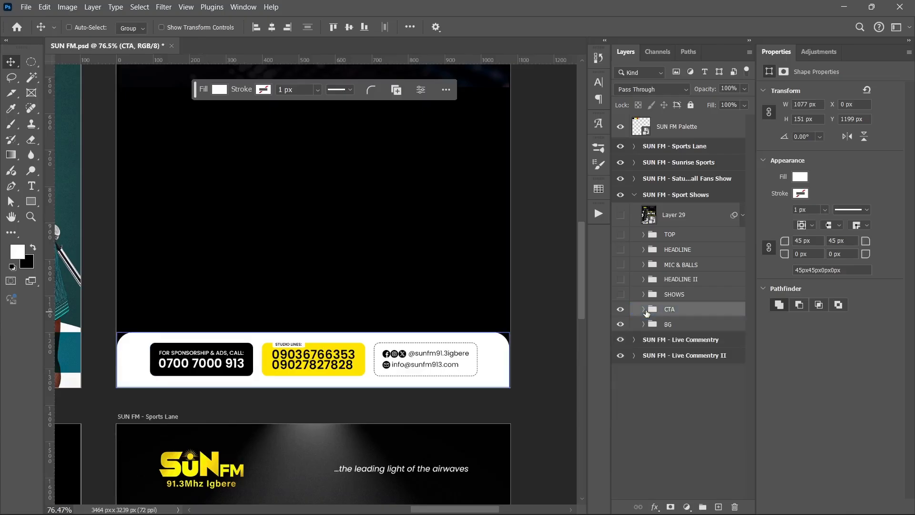
- Hide the SHOWS group and show the MIC & BALLS group on the Sport Shows artboard
{"action": "scroll", "coordinate": [500, 323], "scroll_direction": "up", "scroll_amount": 2}
{"action": "scroll", "coordinate": [462, 323], "scroll_direction": "down", "scroll_amount": 2}
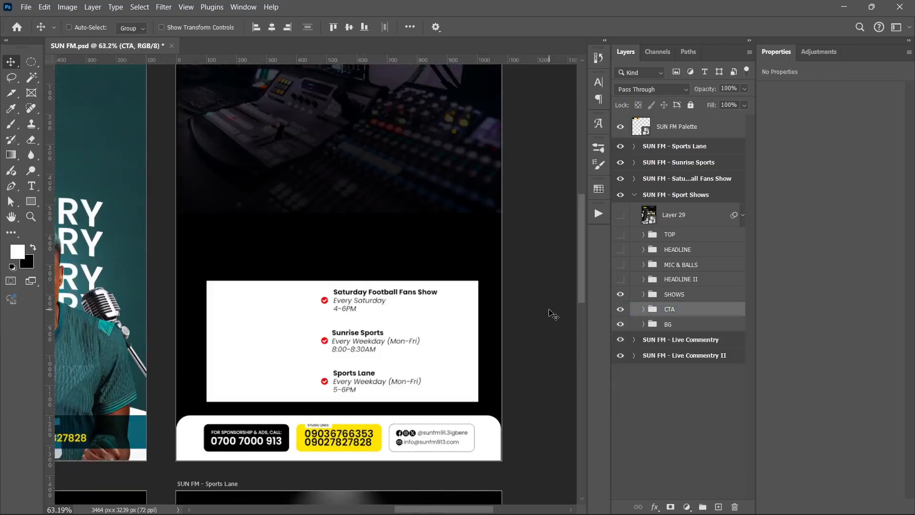
{"action": "left_click", "coordinate": [620, 295]}
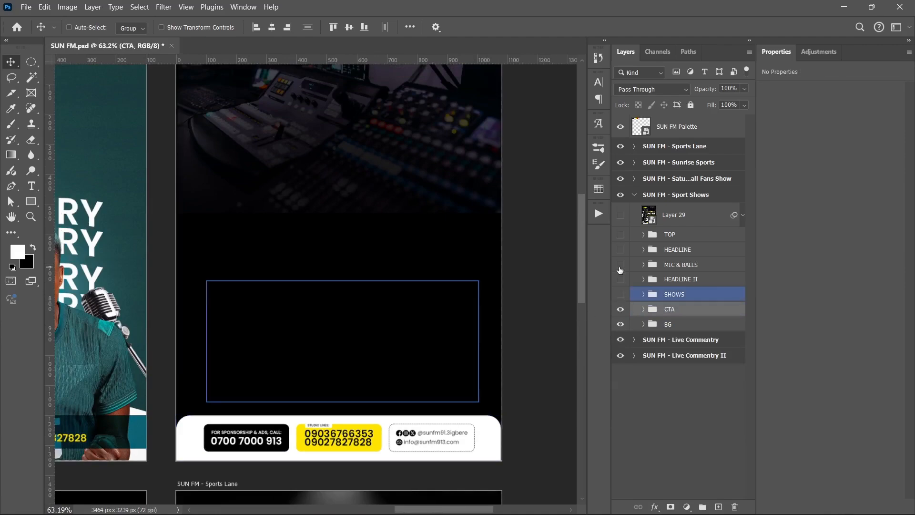
{"action": "left_click", "coordinate": [620, 265]}
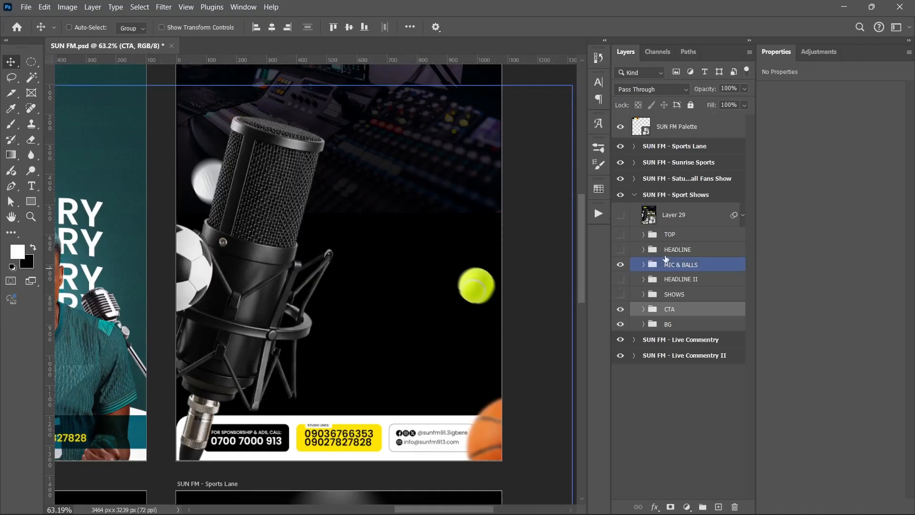
- Expand the MIC & BALLS group and hide the Football, Basketball, Tennis ball and Golf ball layers, leaving only MICROPHONE
{"action": "left_click", "coordinate": [643, 265]}
{"action": "left_click", "coordinate": [633, 284]}
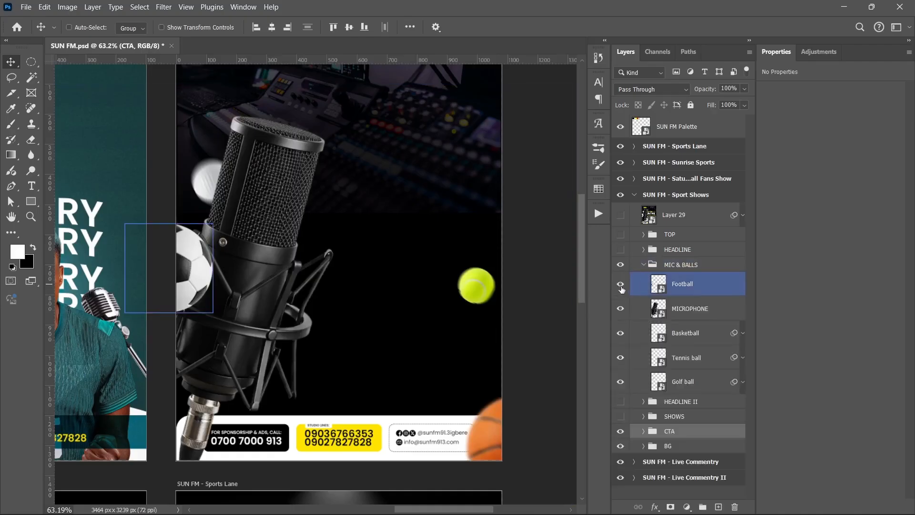
{"action": "left_click", "coordinate": [634, 333]}
{"action": "left_click_drag", "start_coordinate": [620, 333], "coordinate": [620, 382]}
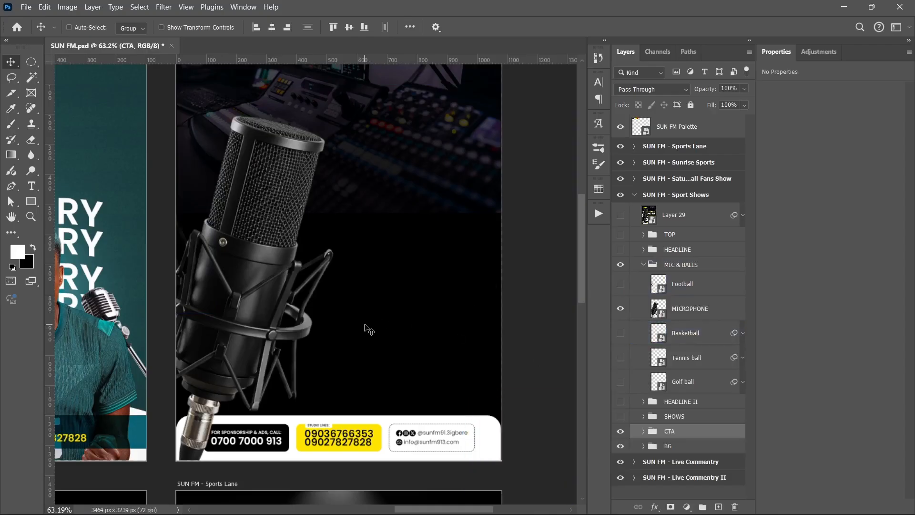
- Show the SHOWS group on the Sport Shows artboard and inspect its programme schedule box up close
{"action": "scroll", "coordinate": [345, 325], "scroll_direction": "up", "scroll_amount": 1}
{"action": "scroll", "coordinate": [345, 327], "scroll_direction": "down", "scroll_amount": 1}
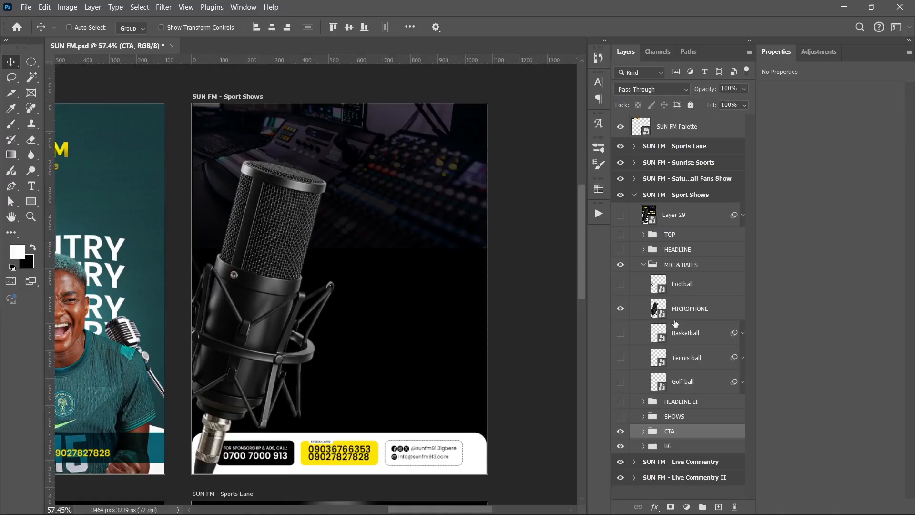
{"action": "left_click", "coordinate": [620, 417]}
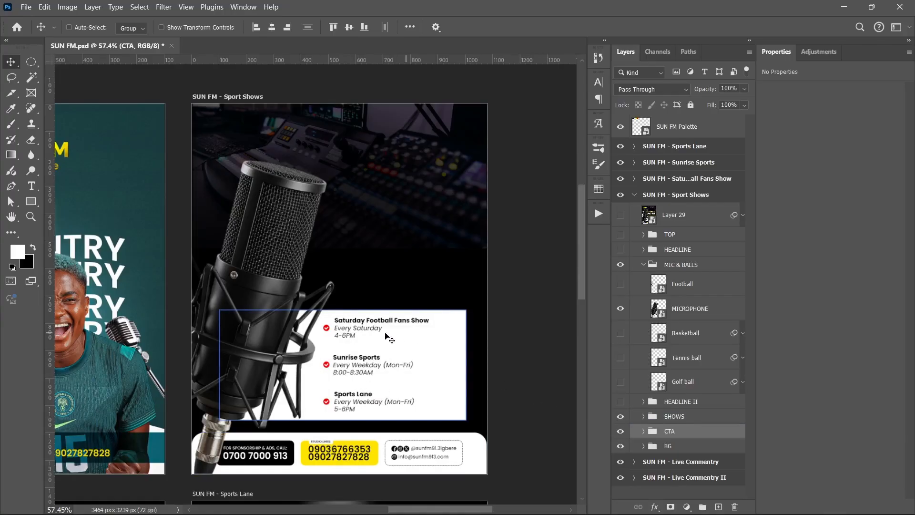
{"action": "scroll", "coordinate": [365, 329], "scroll_direction": "up", "scroll_amount": 1}
{"action": "scroll", "coordinate": [365, 330], "scroll_direction": "up", "scroll_amount": 5}
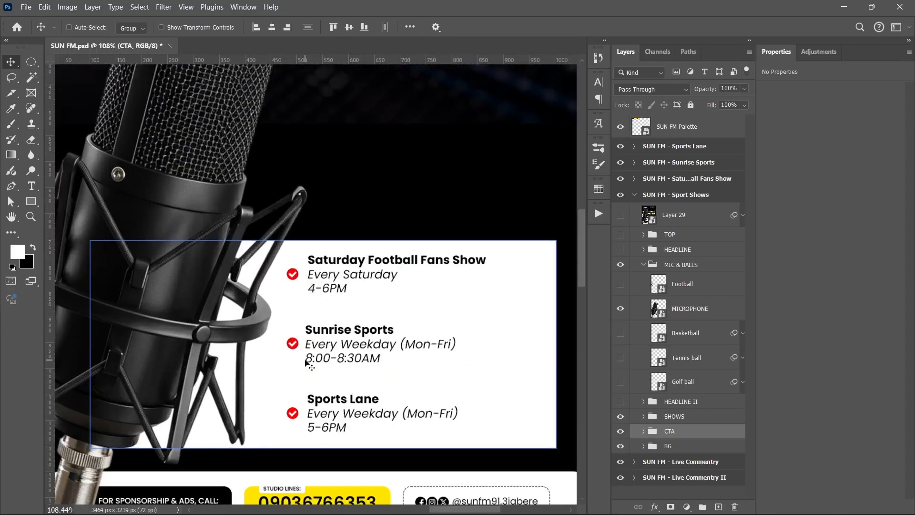
{"action": "scroll", "coordinate": [361, 334], "scroll_direction": "down", "scroll_amount": 4}
{"action": "scroll", "coordinate": [361, 336], "scroll_direction": "down", "scroll_amount": 1}
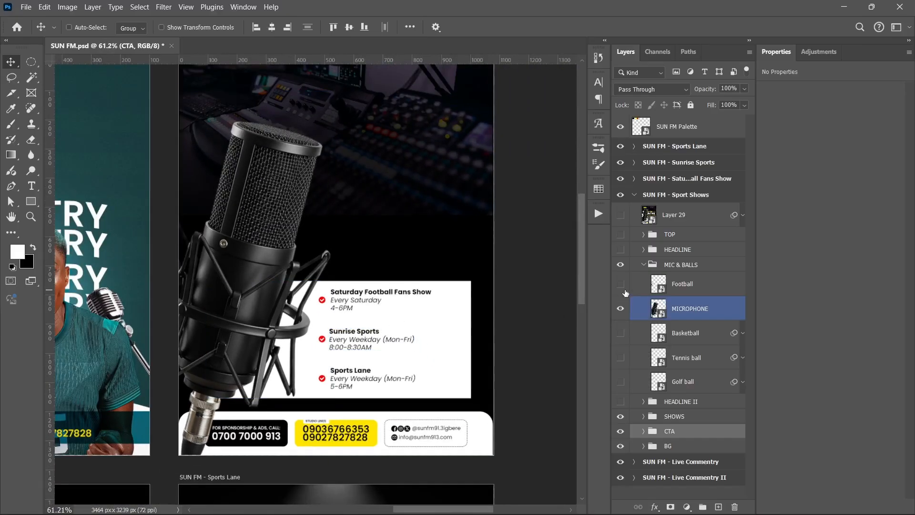
- Show the HEADLINE group and inspect the SPORTS SHOWS title up close
{"action": "left_click", "coordinate": [620, 249]}
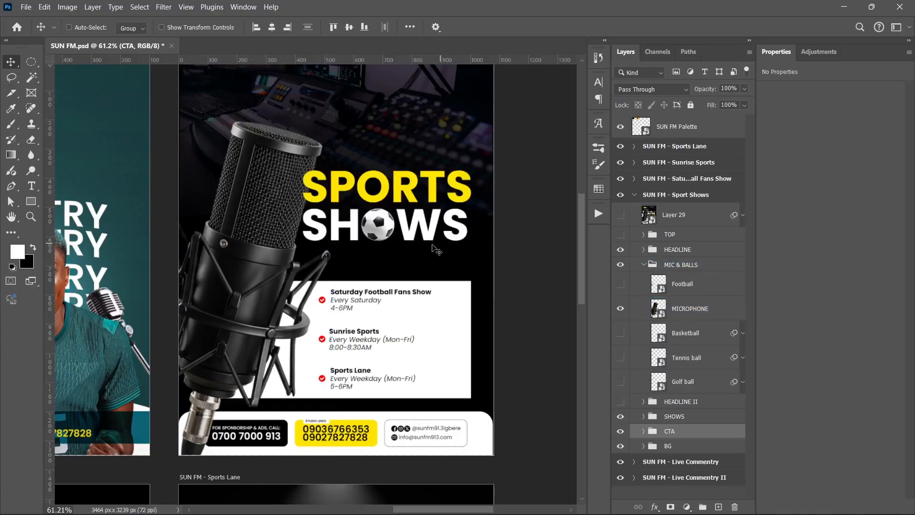
{"action": "scroll", "coordinate": [415, 245], "scroll_direction": "up", "scroll_amount": 1}
{"action": "scroll", "coordinate": [392, 244], "scroll_direction": "up", "scroll_amount": 4}
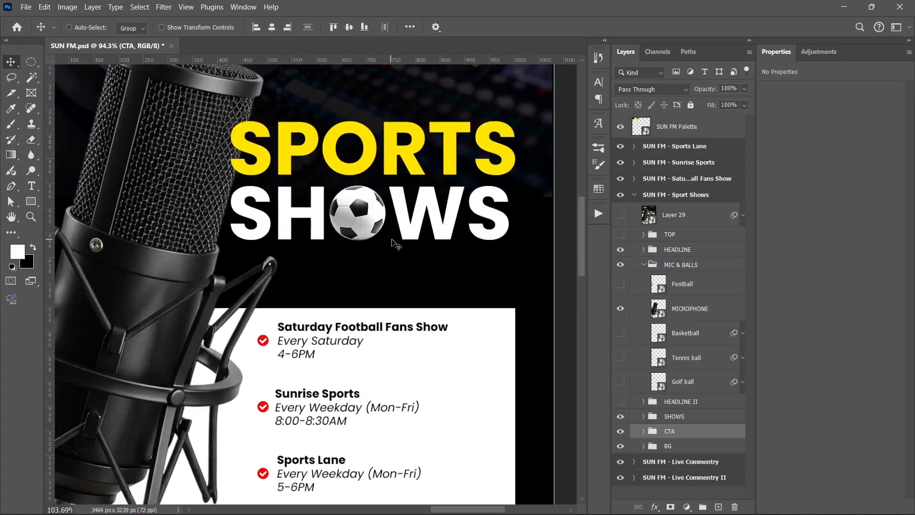
{"action": "scroll", "coordinate": [391, 263], "scroll_direction": "up", "scroll_amount": 1}
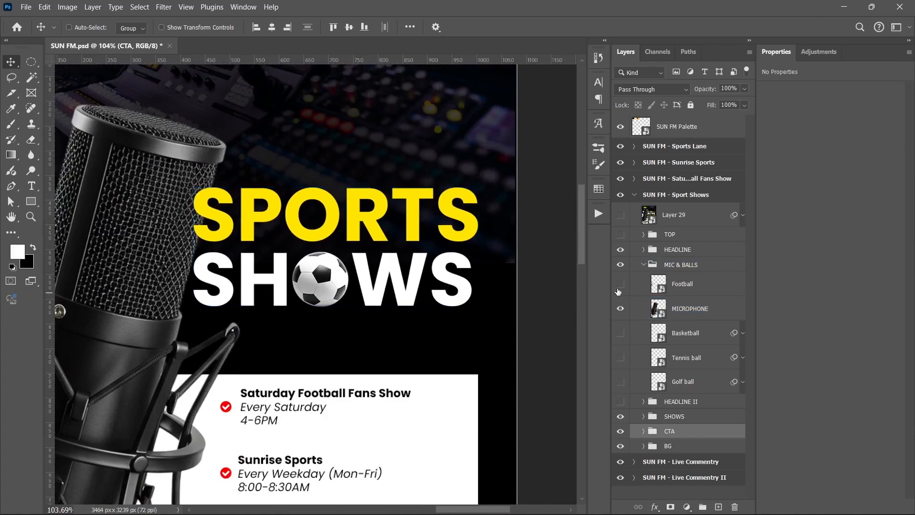
- Expand the HEADLINE group and toggle the Ball in Text layer off and back on to compare the lettering
{"action": "left_click", "coordinate": [677, 249]}
{"action": "left_click", "coordinate": [643, 249]}
{"action": "left_click", "coordinate": [663, 289]}
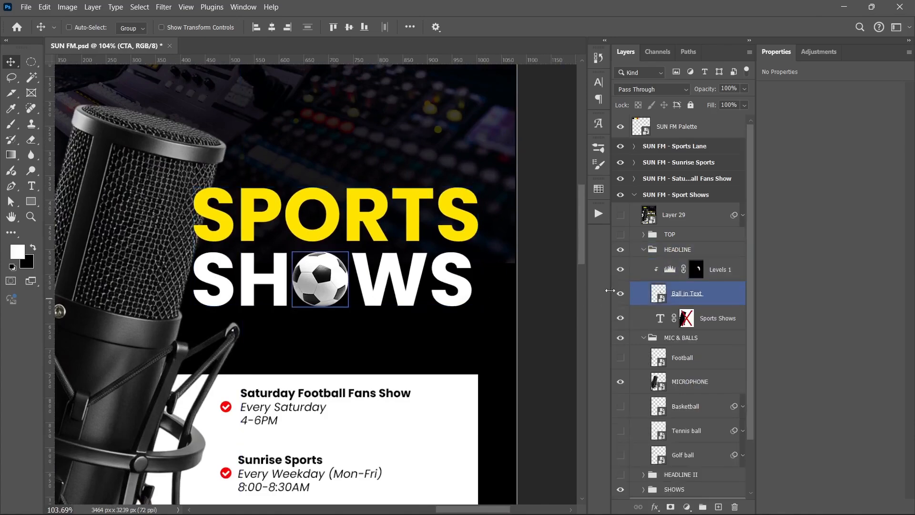
{"action": "left_click", "coordinate": [620, 294]}
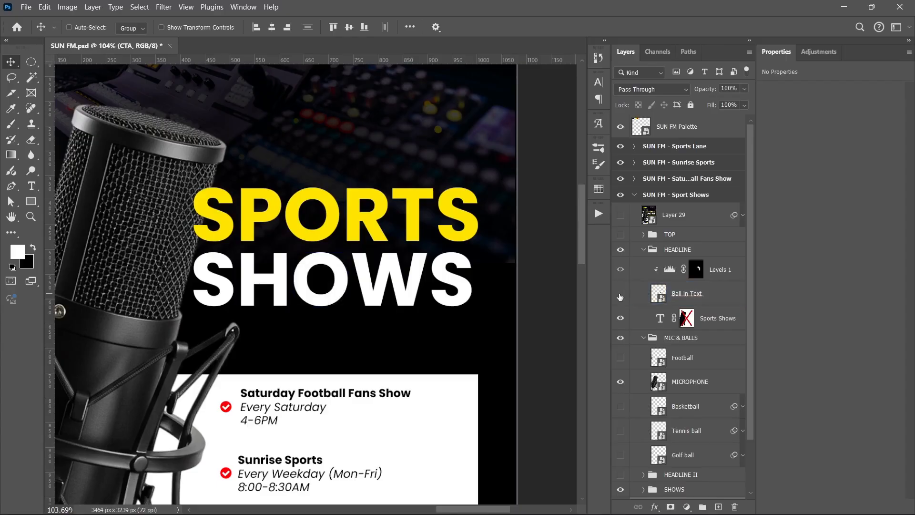
{"action": "left_click", "coordinate": [620, 295]}
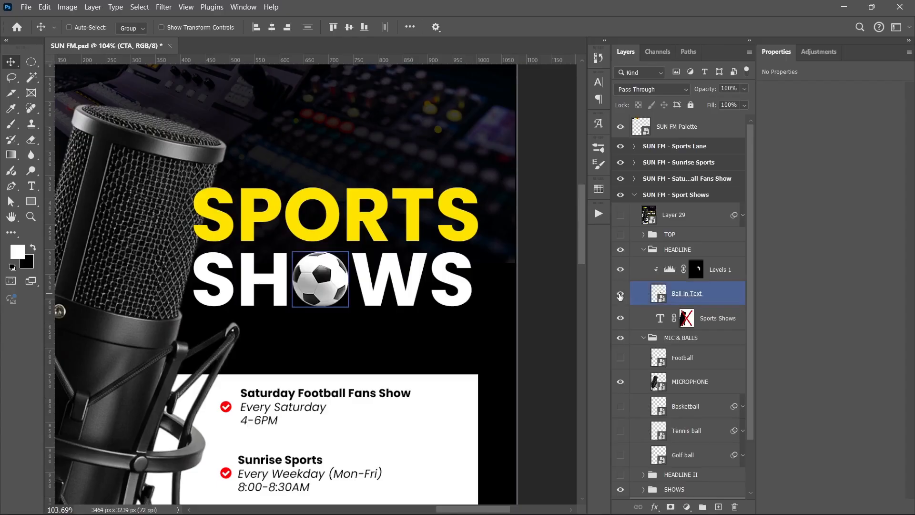
- Examine the Levels 1 adjustment's settings and toggle it off and on to compare the shading on the ball
{"action": "left_click", "coordinate": [647, 264]}
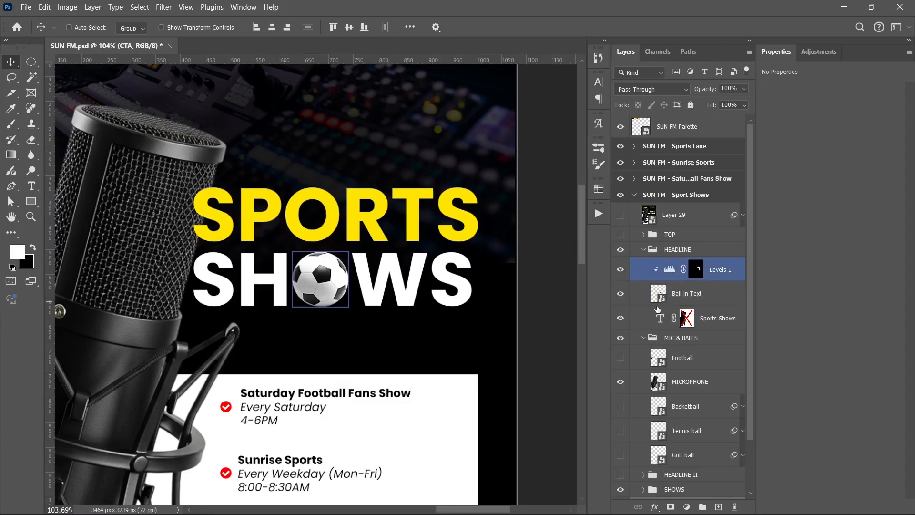
{"action": "left_click", "coordinate": [648, 318]}
{"action": "left_click", "coordinate": [644, 252]}
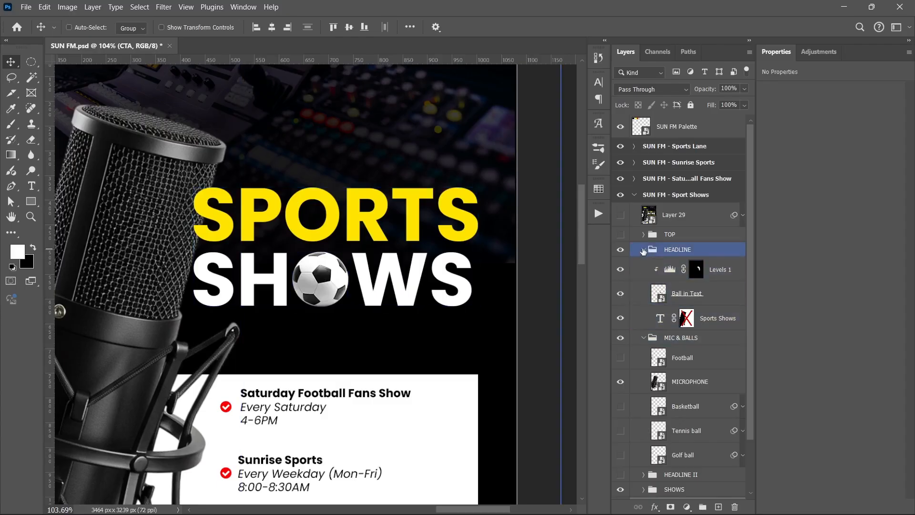
{"action": "left_click", "coordinate": [621, 269]}
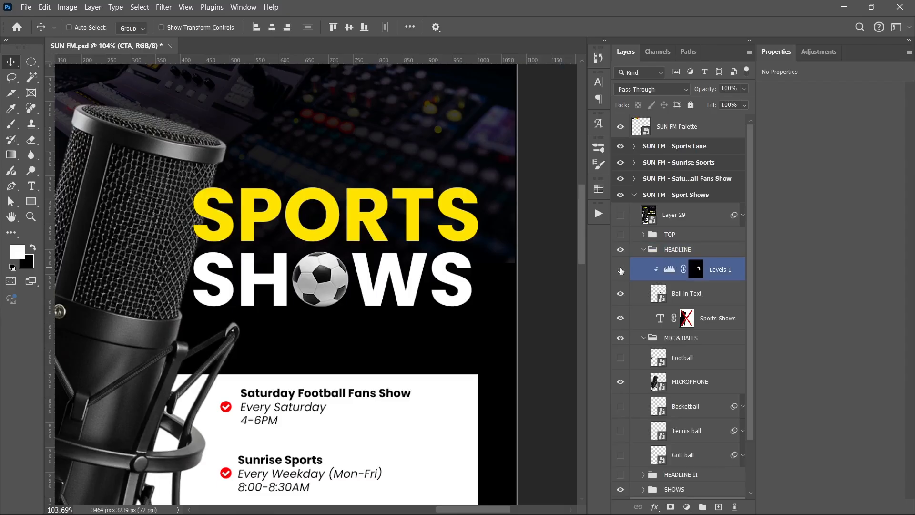
{"action": "left_click", "coordinate": [620, 271]}
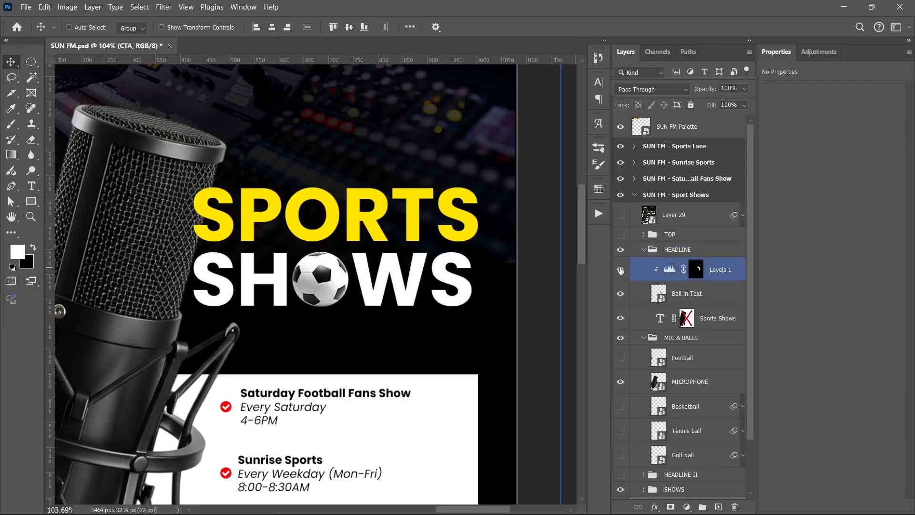
{"action": "left_click", "coordinate": [667, 270]}
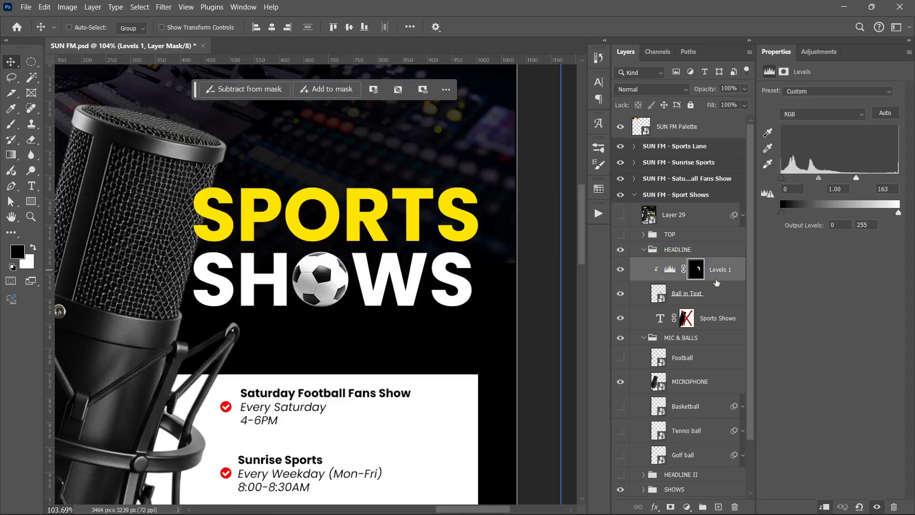
{"action": "left_click", "coordinate": [618, 271]}
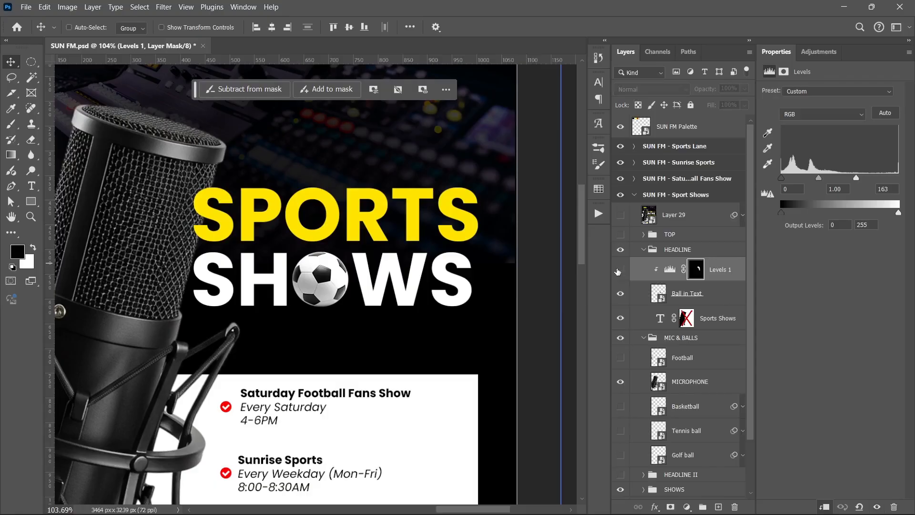
{"action": "left_click", "coordinate": [618, 270]}
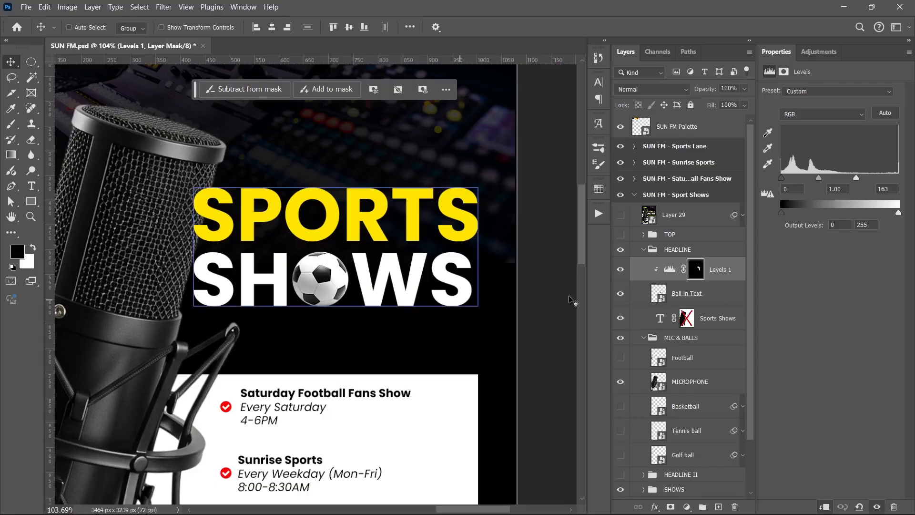
- Show the TOP group with the logo and tagline, and collapse the HEADLINE group
{"action": "left_click", "coordinate": [620, 234]}
{"action": "scroll", "coordinate": [415, 291], "scroll_direction": "down", "scroll_amount": 3}
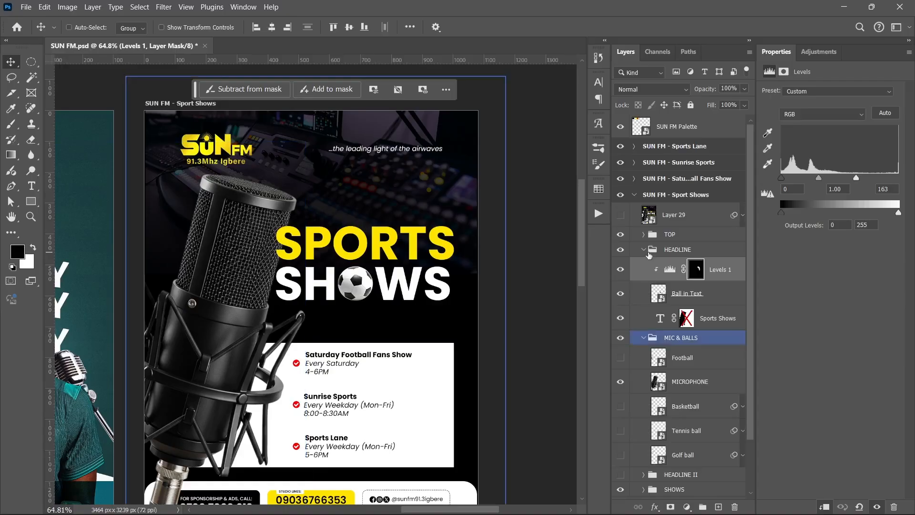
{"action": "left_click", "coordinate": [643, 249]}
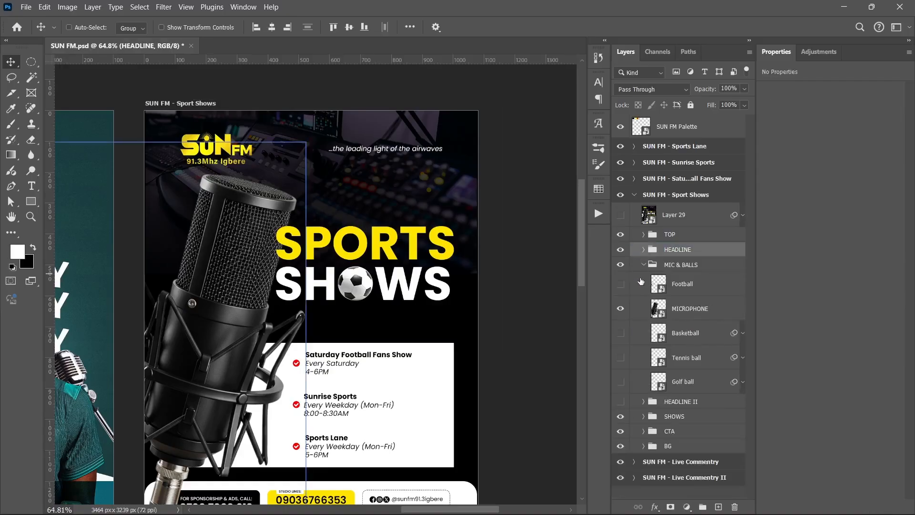
- Show the Football, Basketball, Tennis ball and Golf ball layers and view the whole Sport Shows flyer
{"action": "left_click", "coordinate": [620, 333]}
{"action": "left_click", "coordinate": [619, 336]}
{"action": "left_click", "coordinate": [619, 336]}
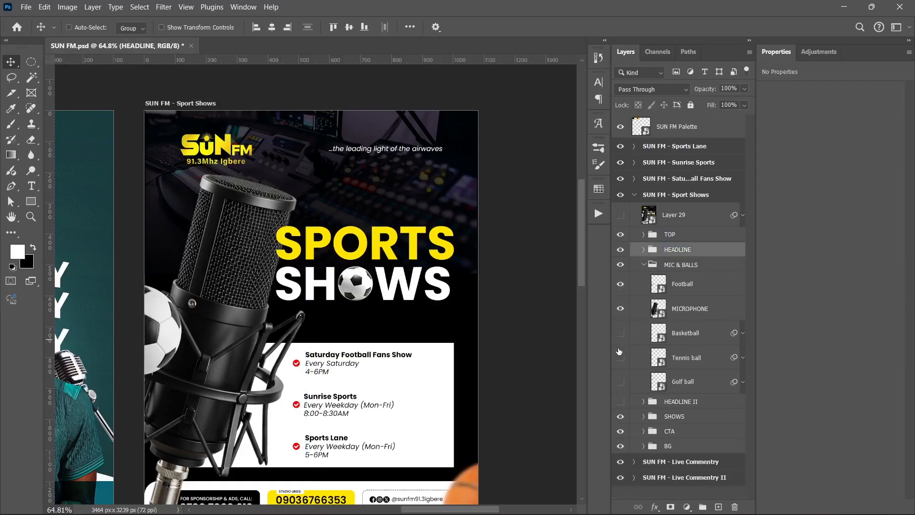
{"action": "left_click", "coordinate": [620, 355]}
{"action": "left_click", "coordinate": [620, 336]}
{"action": "left_click", "coordinate": [620, 382]}
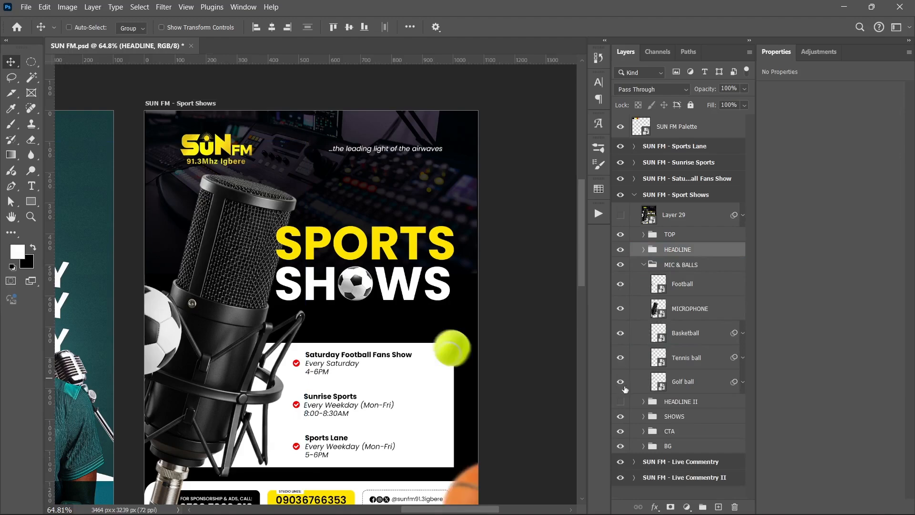
{"action": "scroll", "coordinate": [453, 355], "scroll_direction": "down", "scroll_amount": 1}
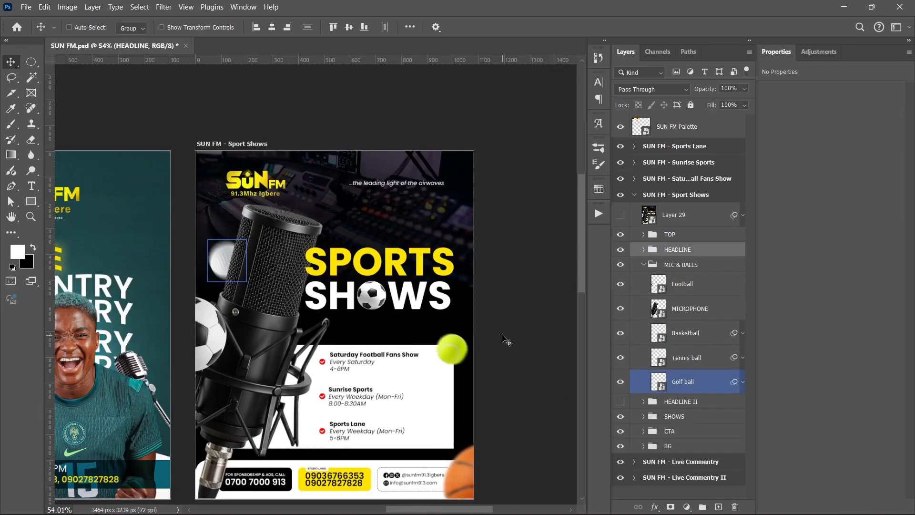
{"action": "scroll", "coordinate": [506, 340], "scroll_direction": "down", "scroll_amount": 1}
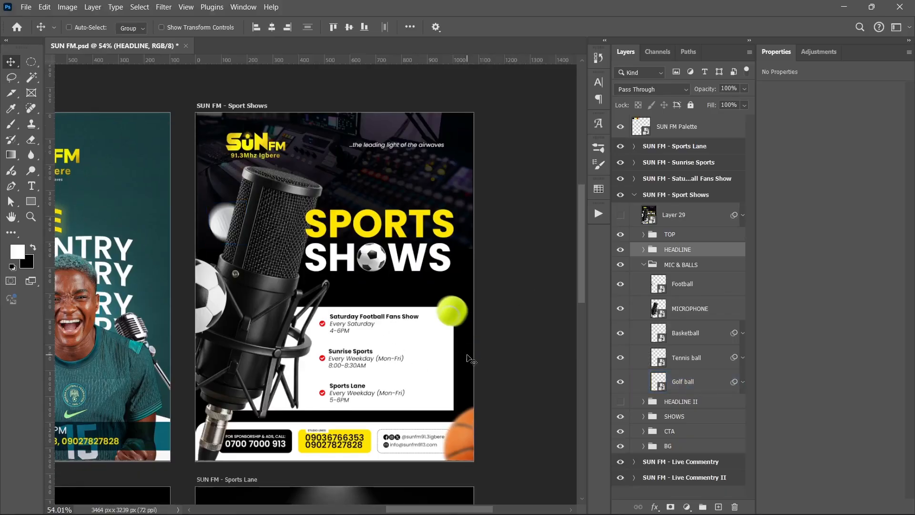
- Show Layer 29 above the groups and collapse the Sport Shows artboard
{"action": "left_click", "coordinate": [635, 195]}
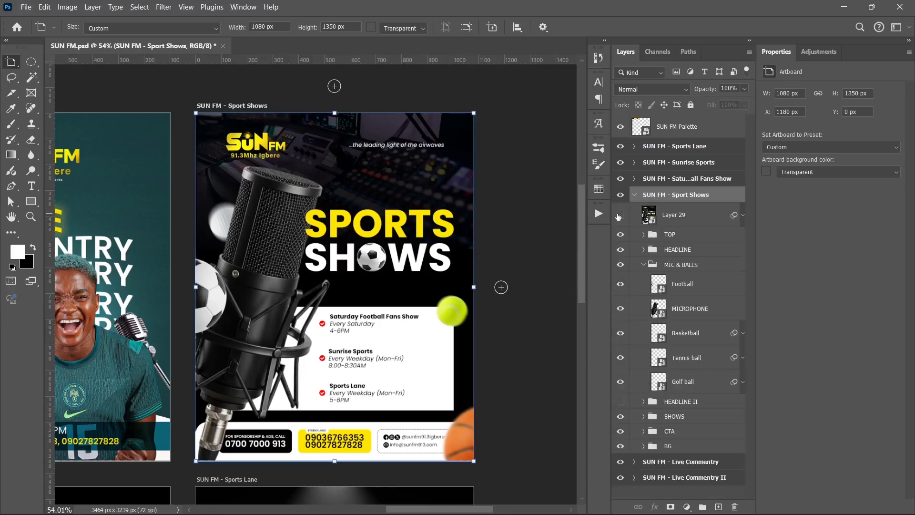
{"action": "left_click", "coordinate": [619, 214]}
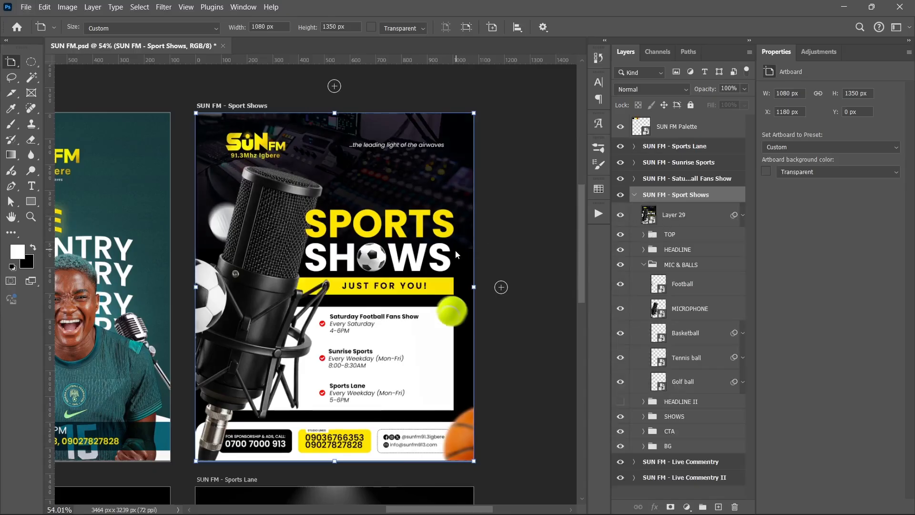
{"action": "left_click", "coordinate": [633, 197]}
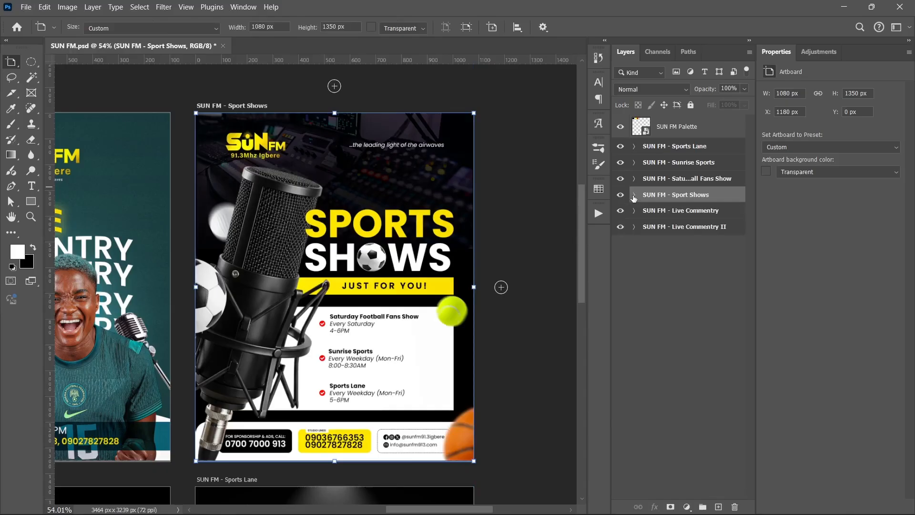
- Bring the Saturday Football Fans Show artboard into view, expand it and hide every layer and group above BG
{"action": "left_click", "coordinate": [668, 178]}
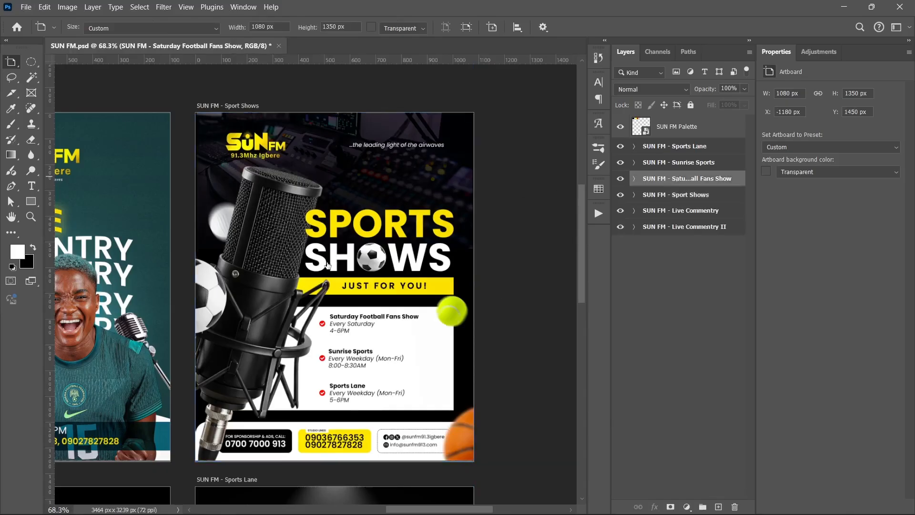
{"action": "key", "text": "ctrl+0"}
{"action": "scroll", "coordinate": [303, 301], "scroll_direction": "down", "scroll_amount": 2}
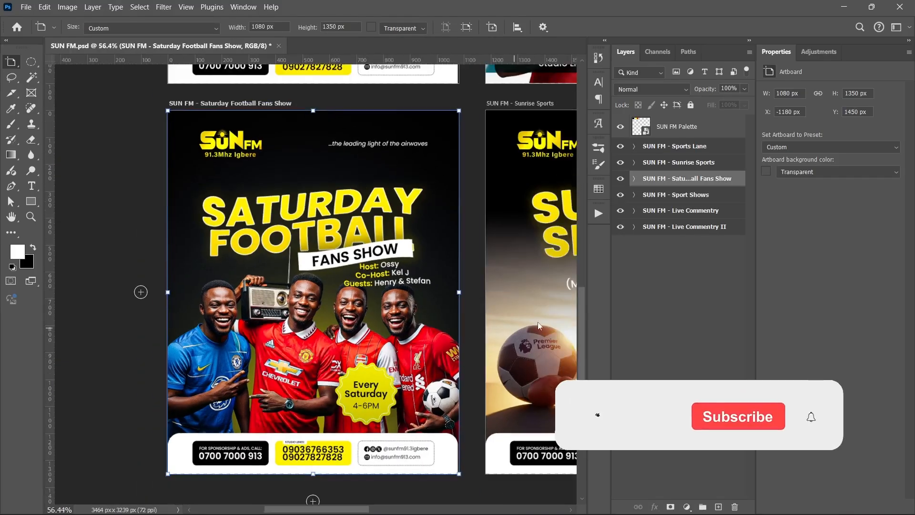
{"action": "left_click", "coordinate": [632, 303]}
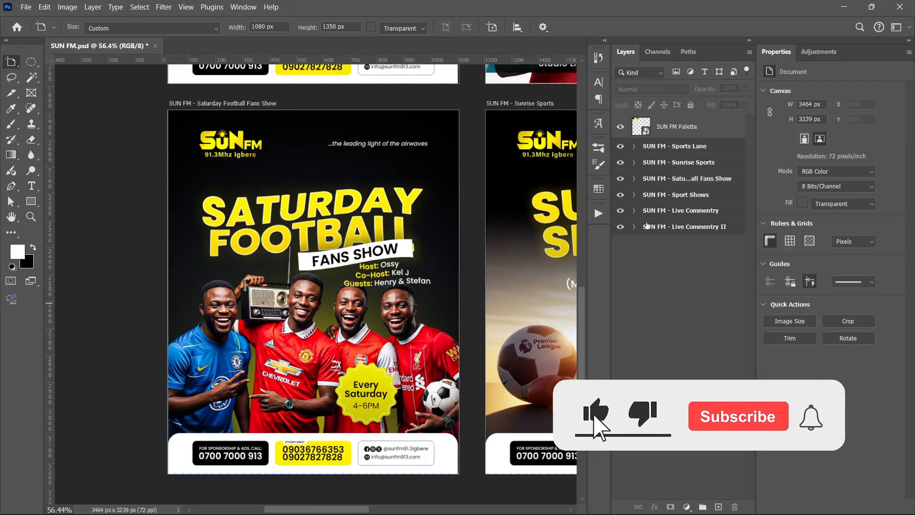
{"action": "left_click", "coordinate": [634, 179]}
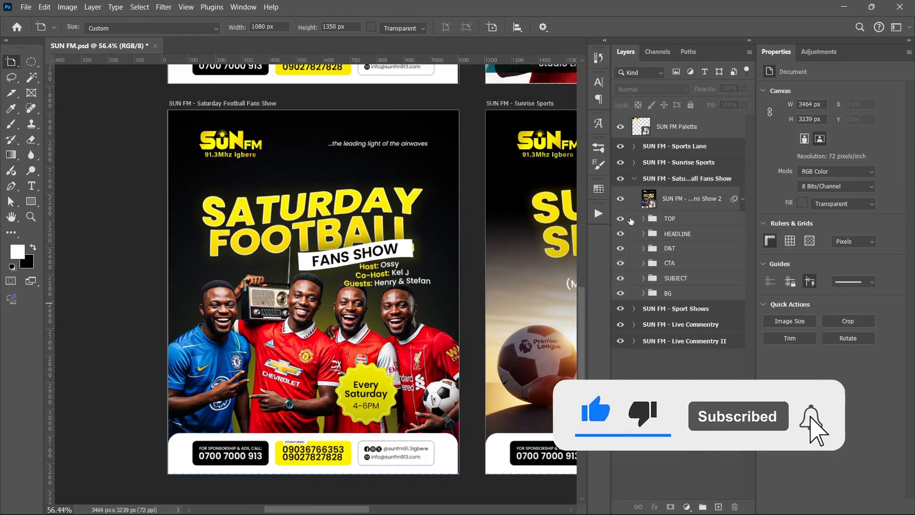
{"action": "left_click_drag", "start_coordinate": [620, 198], "coordinate": [621, 281]}
- Expand the BG group, hide Layer 13 and Layer 12, reveal them again one by one, and collapse the group
{"action": "left_click", "coordinate": [644, 293]}
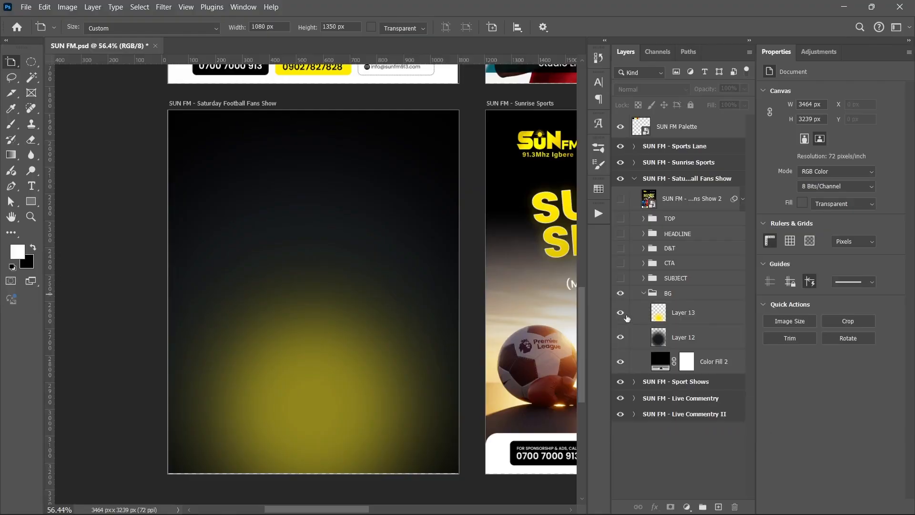
{"action": "left_click_drag", "start_coordinate": [626, 318], "coordinate": [628, 337]}
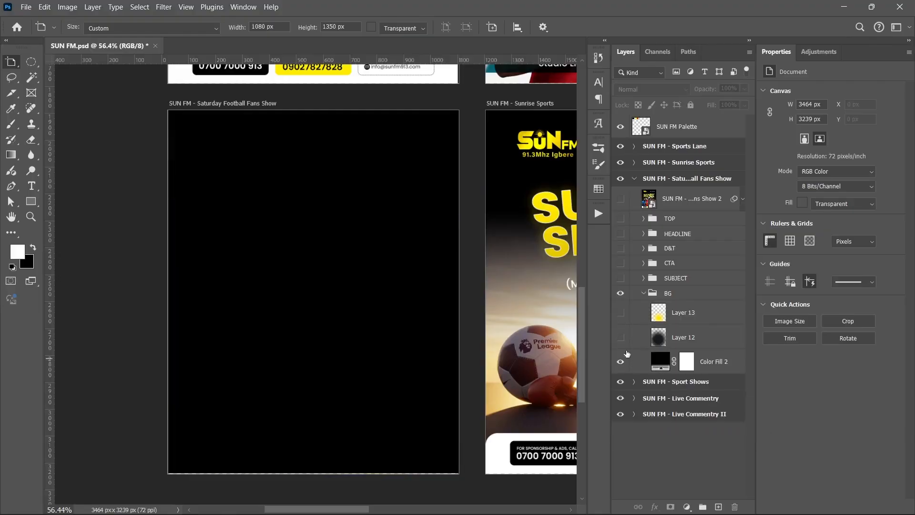
{"action": "left_click", "coordinate": [620, 337]}
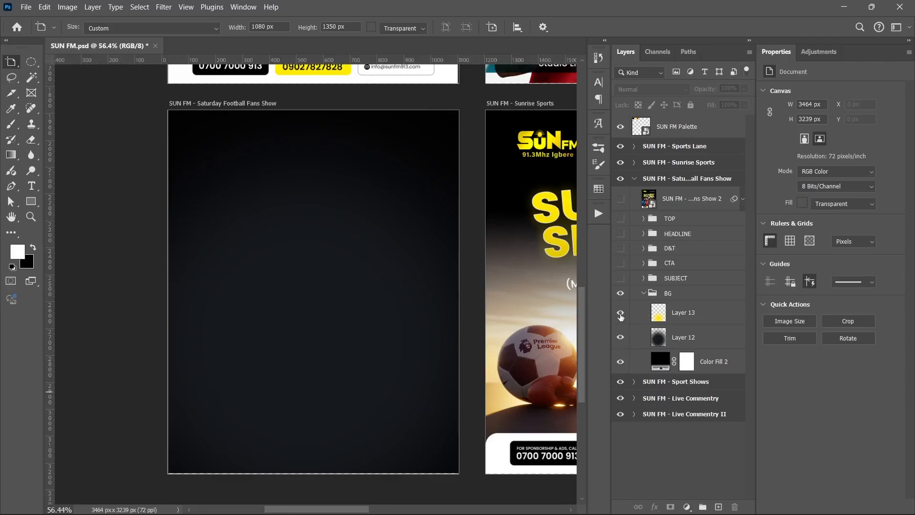
{"action": "left_click", "coordinate": [620, 313]}
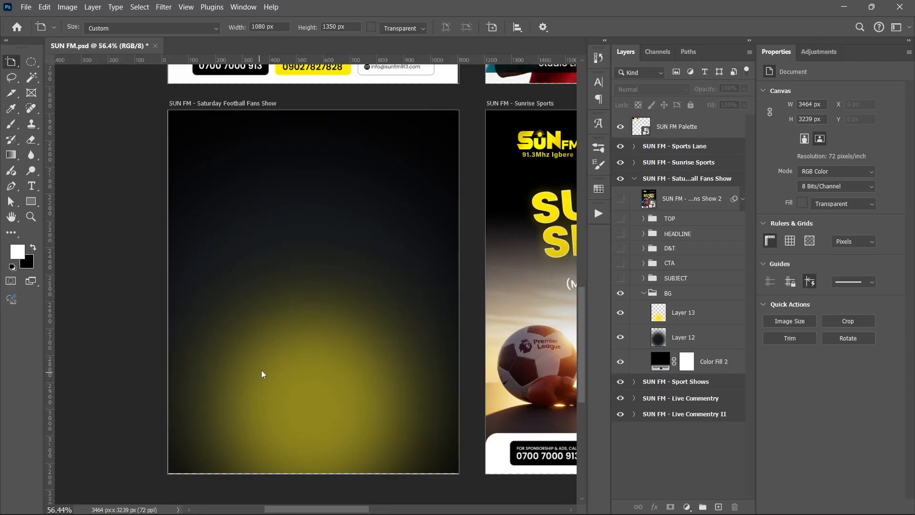
{"action": "left_click", "coordinate": [644, 293]}
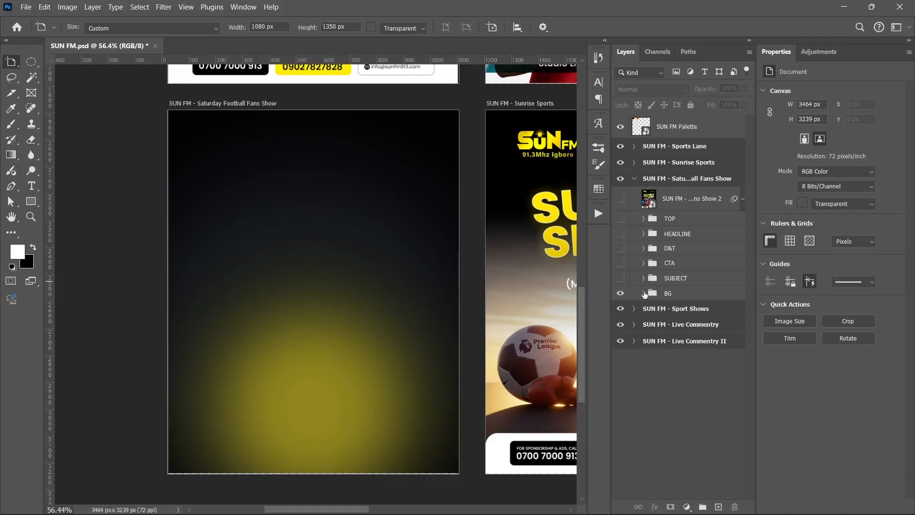
- Show the SUBJECT group, expand it to toggle its photo layer and inspect the applied smart filters, and collapse the group
{"action": "left_click", "coordinate": [621, 279]}
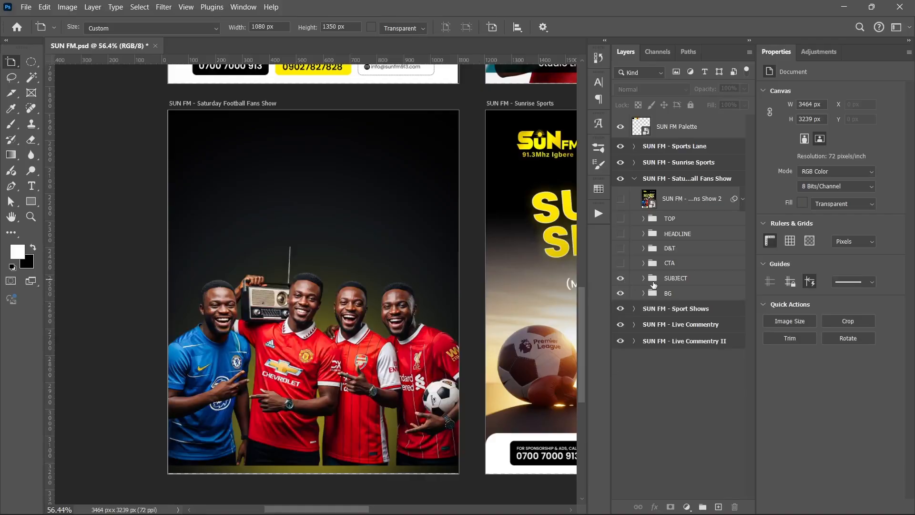
{"action": "left_click", "coordinate": [644, 279]}
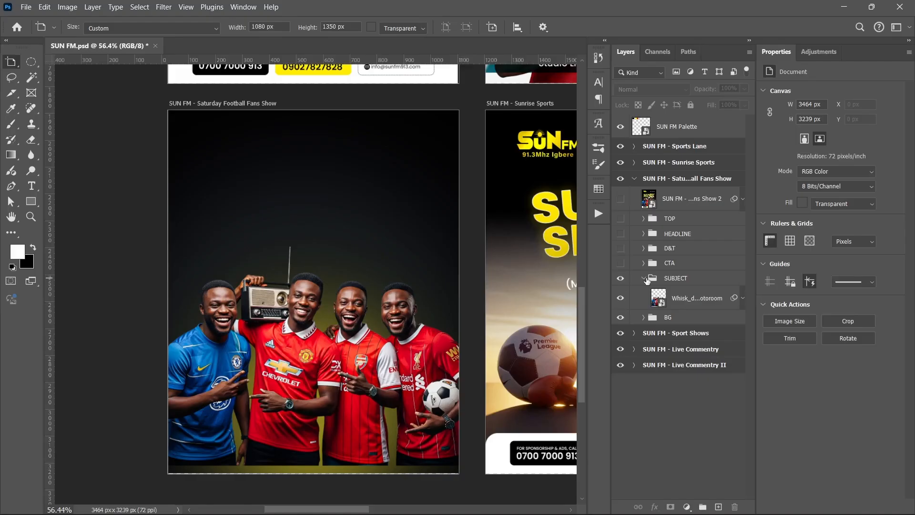
{"action": "left_click", "coordinate": [620, 299]}
{"action": "left_click", "coordinate": [742, 298]}
{"action": "left_click", "coordinate": [742, 298]}
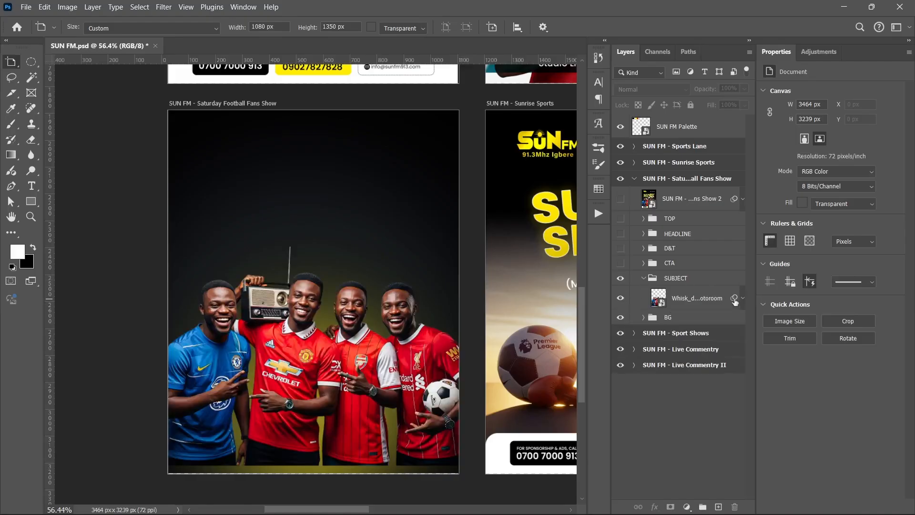
{"action": "left_click", "coordinate": [644, 279]}
- Show the CTA and D&T groups and view the Every Saturday badge up close
{"action": "left_click", "coordinate": [619, 265]}
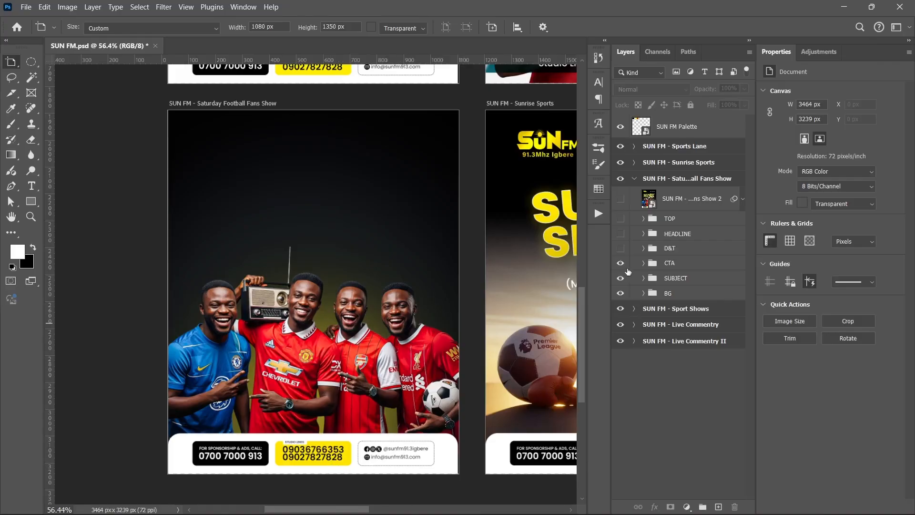
{"action": "left_click", "coordinate": [620, 248]}
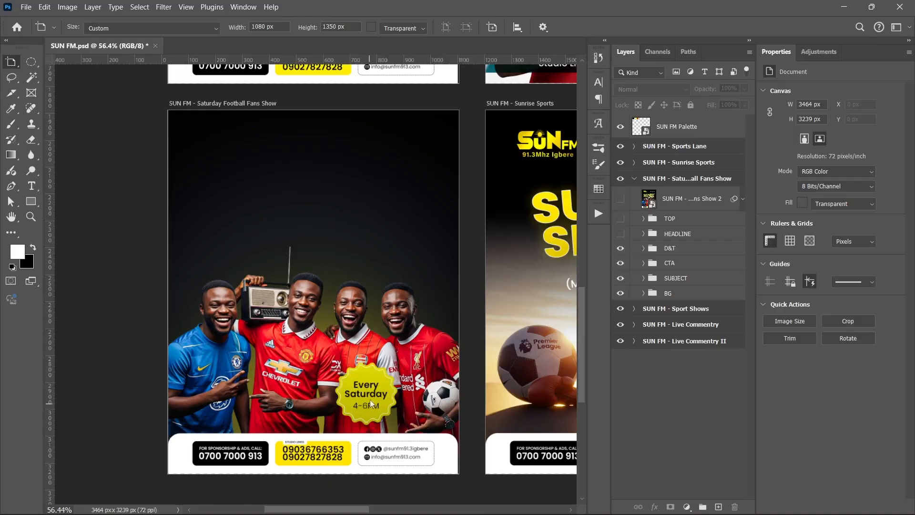
{"action": "scroll", "coordinate": [370, 399], "scroll_direction": "up", "scroll_amount": 5}
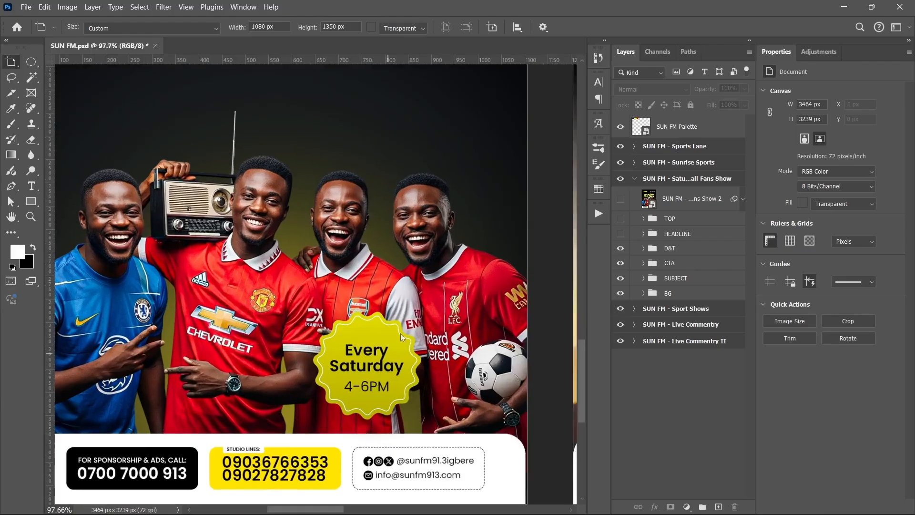
{"action": "scroll", "coordinate": [400, 333], "scroll_direction": "up", "scroll_amount": 1}
- Expand the D&T group, toggle badge layer 26 and its Hue/Saturation and Drop Shadow to examine them, and collapse the group
{"action": "left_click", "coordinate": [643, 248]}
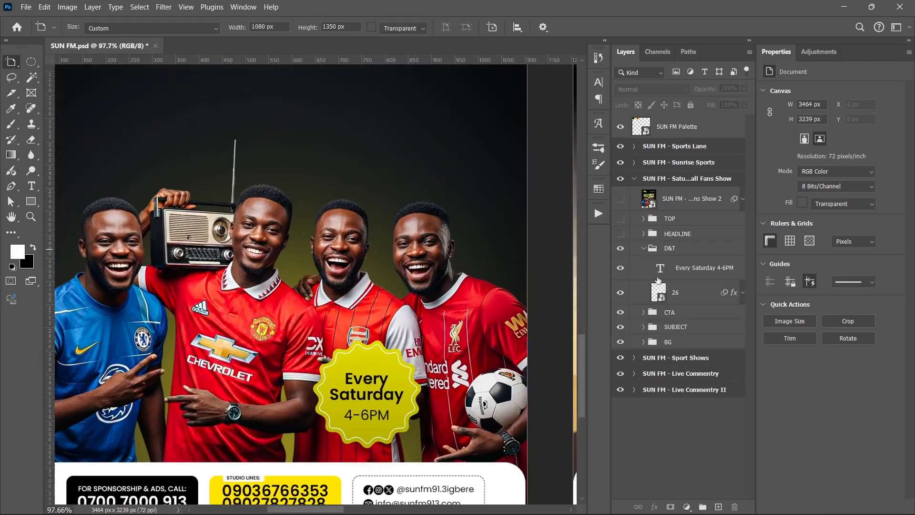
{"action": "left_click", "coordinate": [621, 293]}
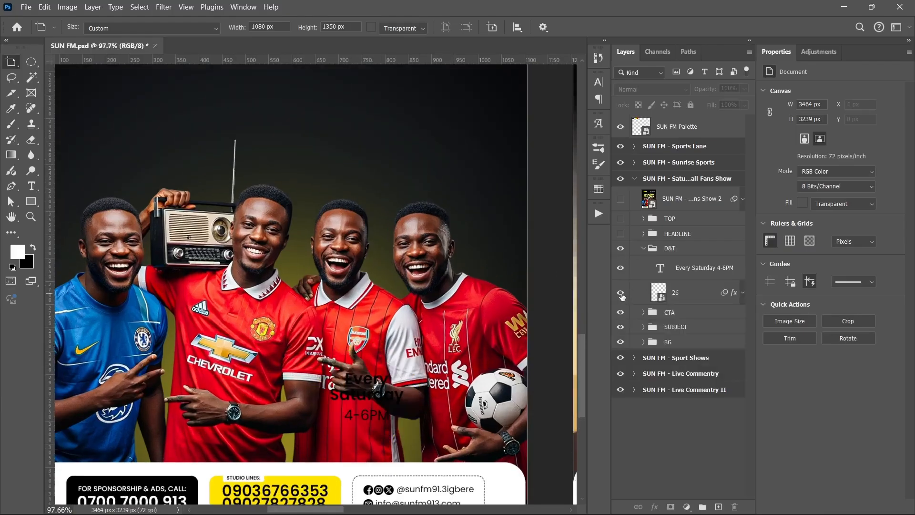
{"action": "left_click", "coordinate": [743, 292]}
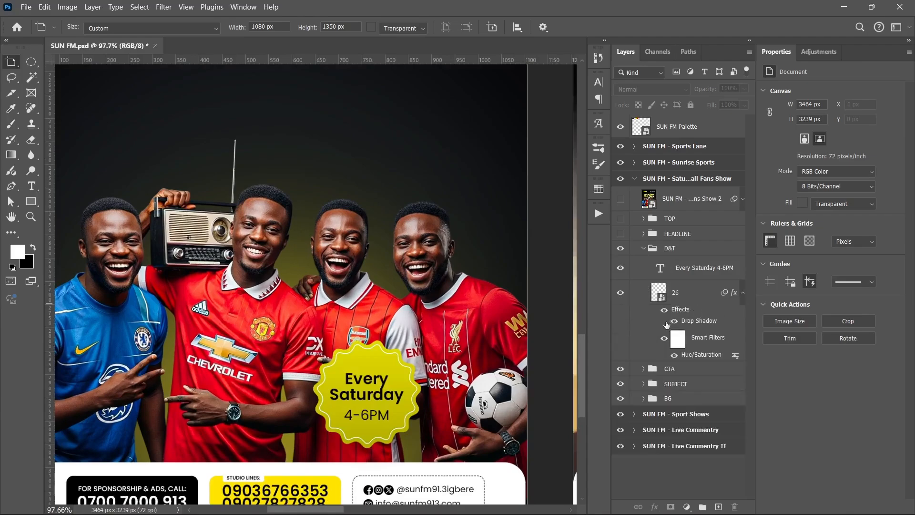
{"action": "left_click", "coordinate": [675, 354]}
{"action": "left_click", "coordinate": [676, 355]}
{"action": "left_click", "coordinate": [673, 320]}
{"action": "left_click", "coordinate": [741, 293]}
{"action": "left_click", "coordinate": [644, 249]}
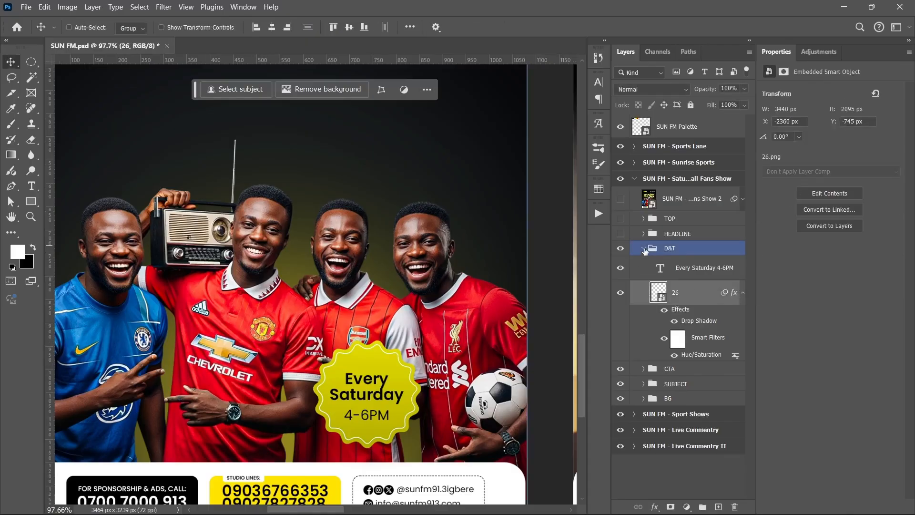
{"action": "left_click", "coordinate": [643, 248]}
- Show the TOP and HEADLINE groups on the Saturday Football Fans Show artboard and expand HEADLINE
{"action": "scroll", "coordinate": [359, 310], "scroll_direction": "down", "scroll_amount": 3}
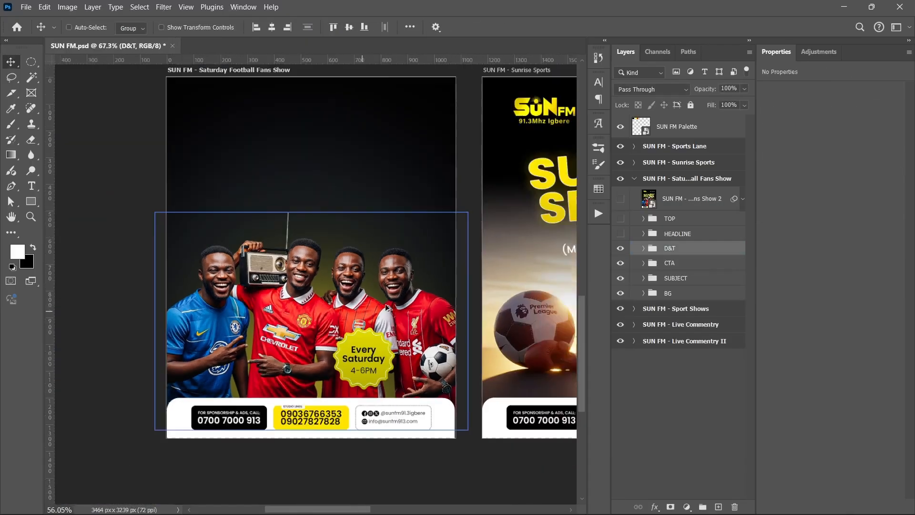
{"action": "scroll", "coordinate": [387, 307], "scroll_direction": "down", "scroll_amount": 2}
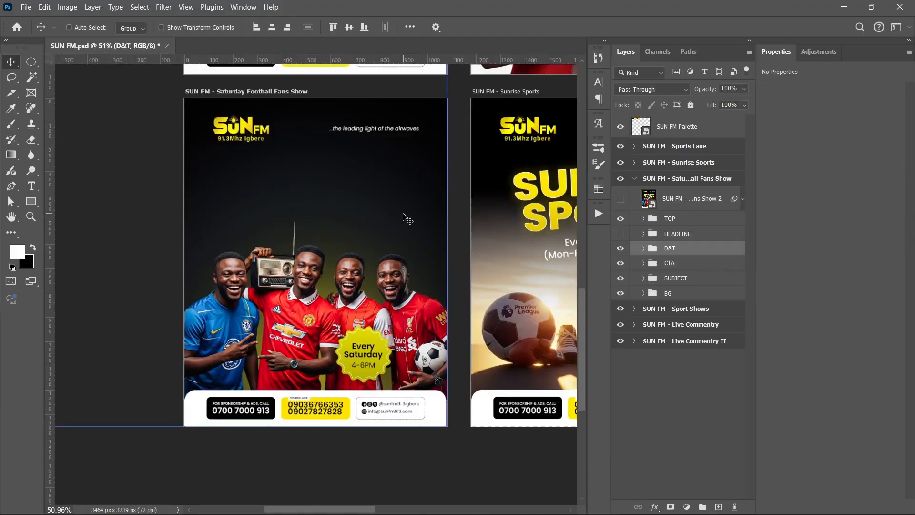
{"action": "scroll", "coordinate": [404, 232], "scroll_direction": "up", "scroll_amount": 1}
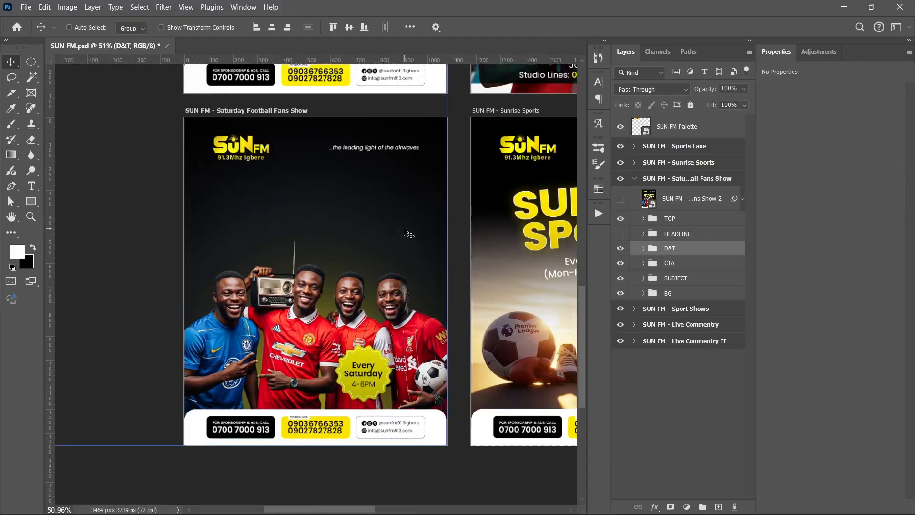
{"action": "left_click", "coordinate": [643, 234]}
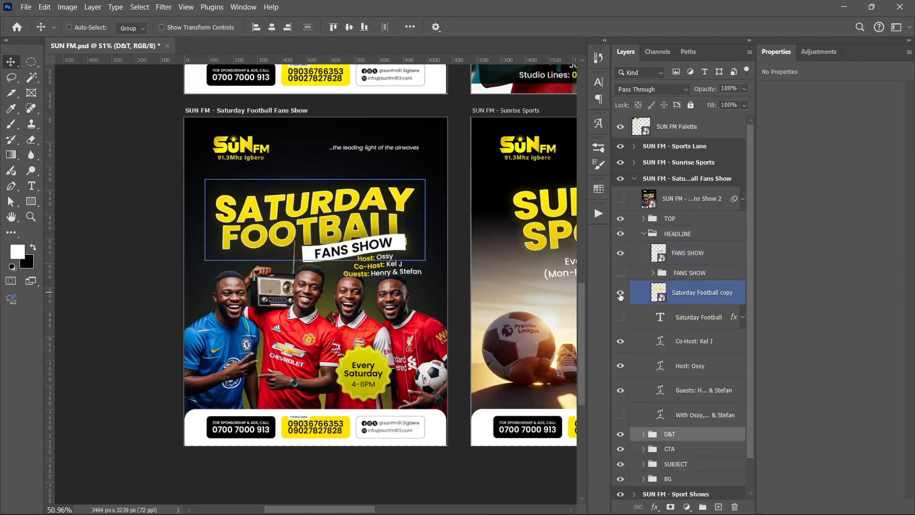
- Hide all the visible layers inside the HEADLINE group, including FANS SHOW, Saturday Football copy and the host and guest texts
{"action": "left_click", "coordinate": [620, 252]}
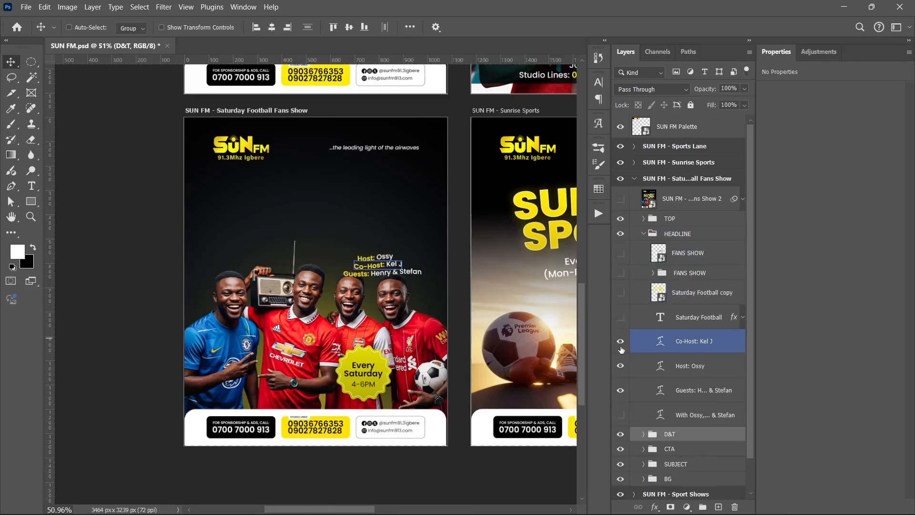
{"action": "left_click_drag", "start_coordinate": [621, 347], "coordinate": [621, 392]}
{"action": "left_click", "coordinate": [622, 254]}
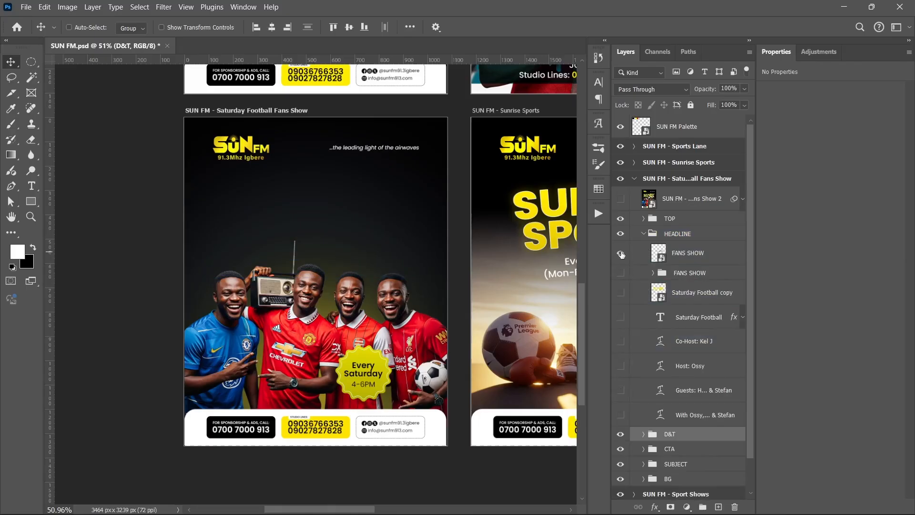
{"action": "left_click", "coordinate": [620, 254]}
{"action": "left_click", "coordinate": [620, 273]}
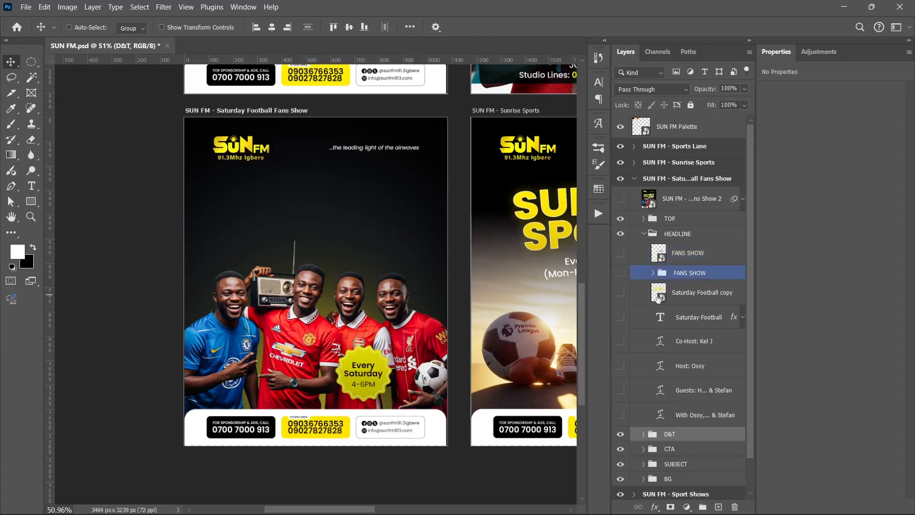
- Show the Saturday Football text layer and toggle its Stroke, Gradient Overlay and Outer Glow effects to examine each one
{"action": "left_click", "coordinate": [620, 316]}
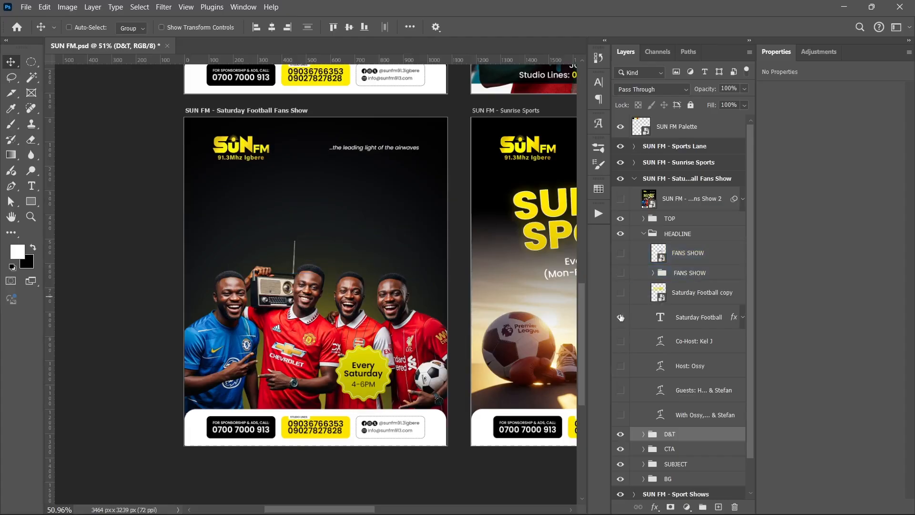
{"action": "left_click", "coordinate": [743, 316]}
{"action": "left_click", "coordinate": [662, 334]}
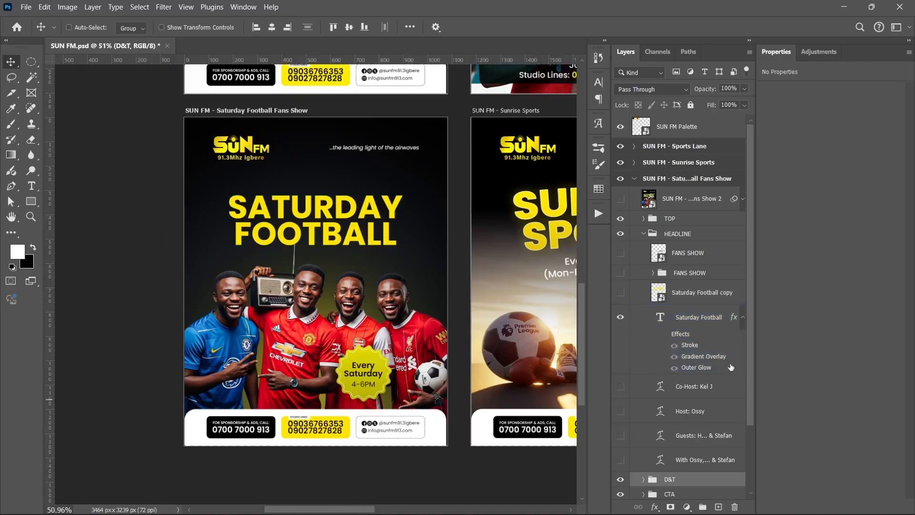
{"action": "left_click", "coordinate": [664, 335]}
{"action": "left_click", "coordinate": [673, 350]}
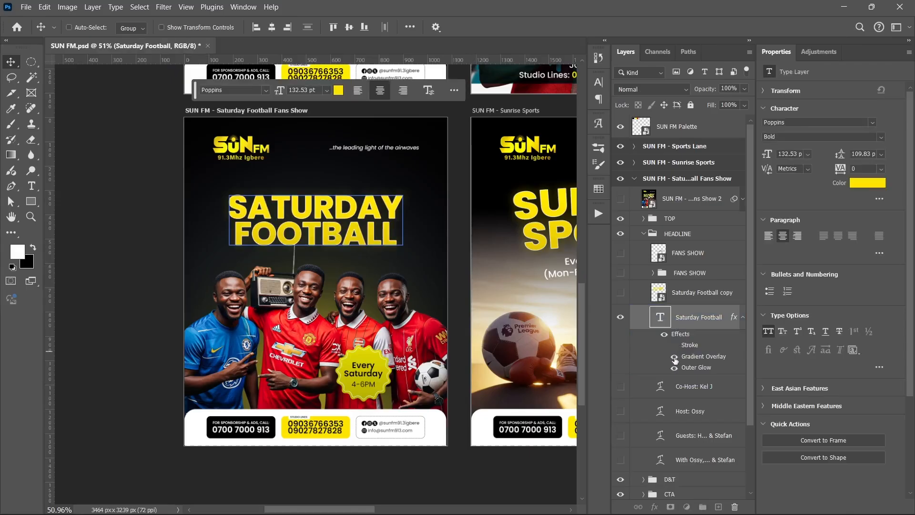
{"action": "left_click", "coordinate": [674, 345]}
{"action": "left_click", "coordinate": [673, 356]}
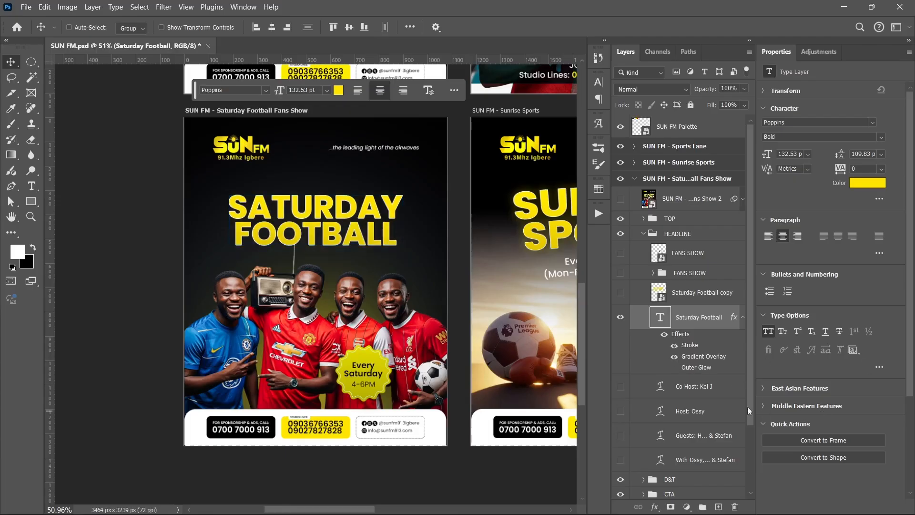
{"action": "left_click", "coordinate": [674, 367]}
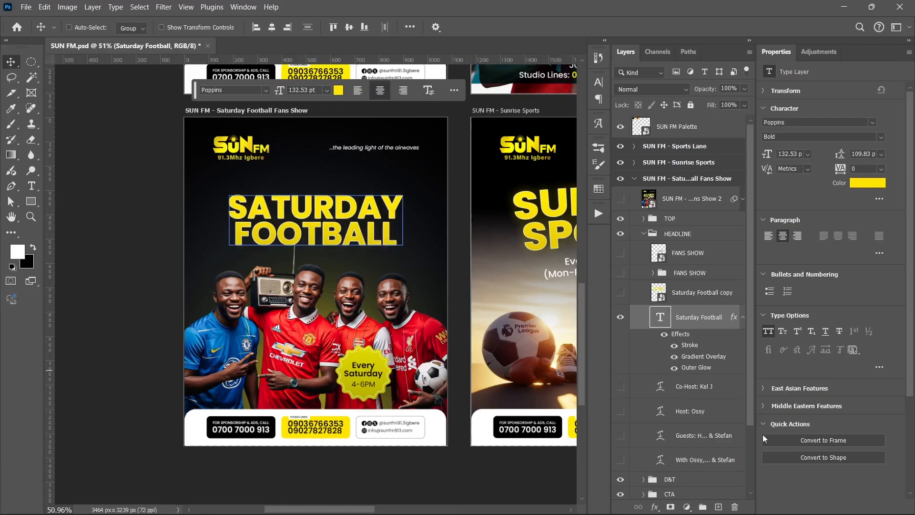
{"action": "left_click", "coordinate": [742, 317]}
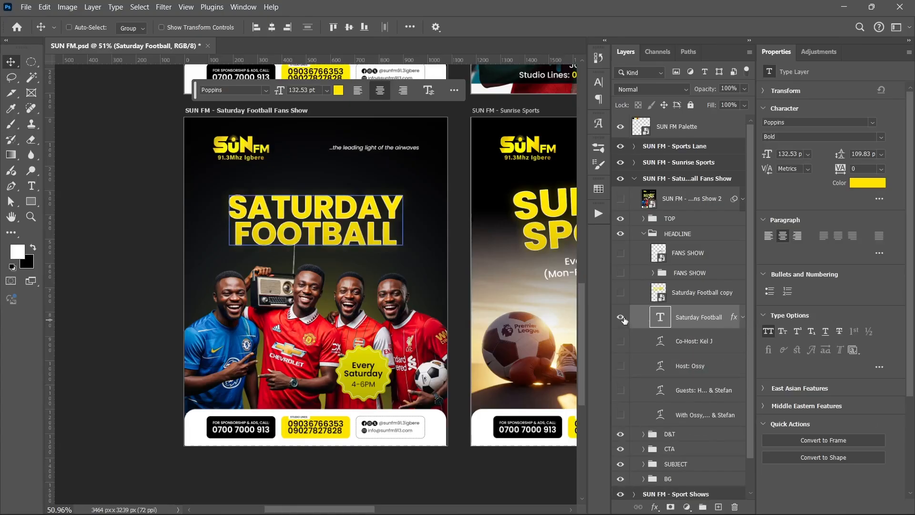
- Compare the plain Saturday Football text with the warped Saturday Football copy by switching their visibility back and forth
{"action": "left_click", "coordinate": [620, 317]}
{"action": "left_click", "coordinate": [621, 293]}
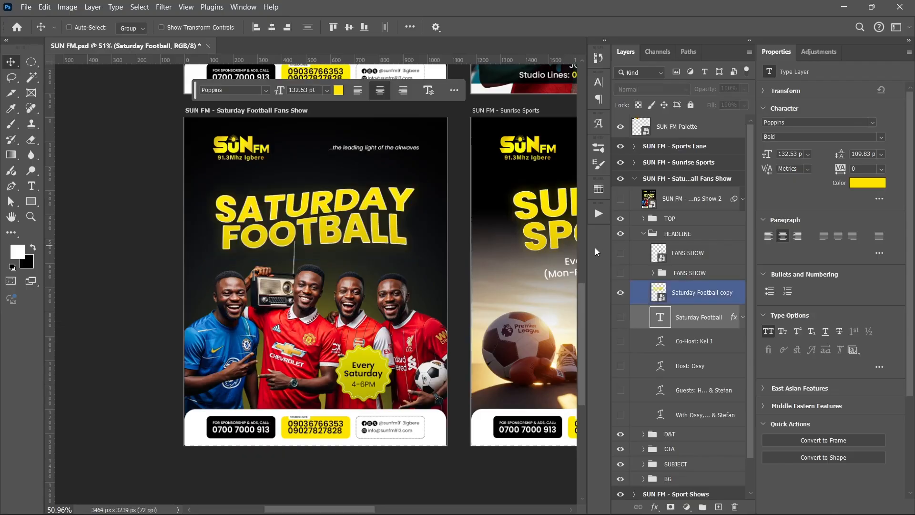
{"action": "left_click", "coordinate": [621, 293]}
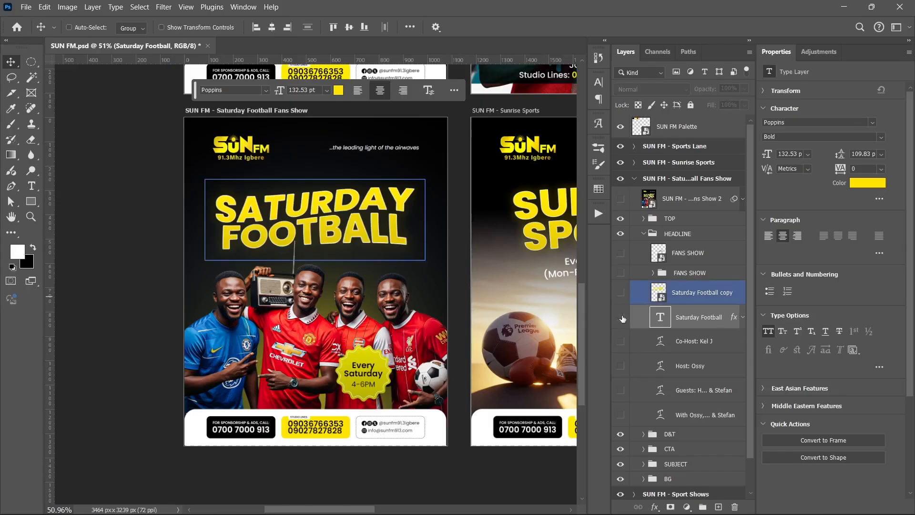
{"action": "left_click", "coordinate": [621, 316]}
- View the available warp styles for the Saturday Football text in Free Transform and cancel the transform
{"action": "left_click", "coordinate": [666, 322]}
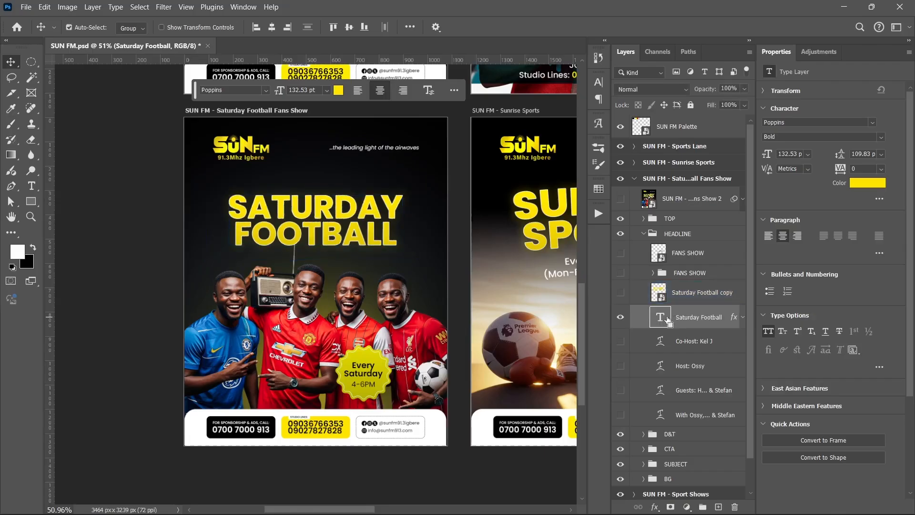
{"action": "key", "text": "ctrl+t"}
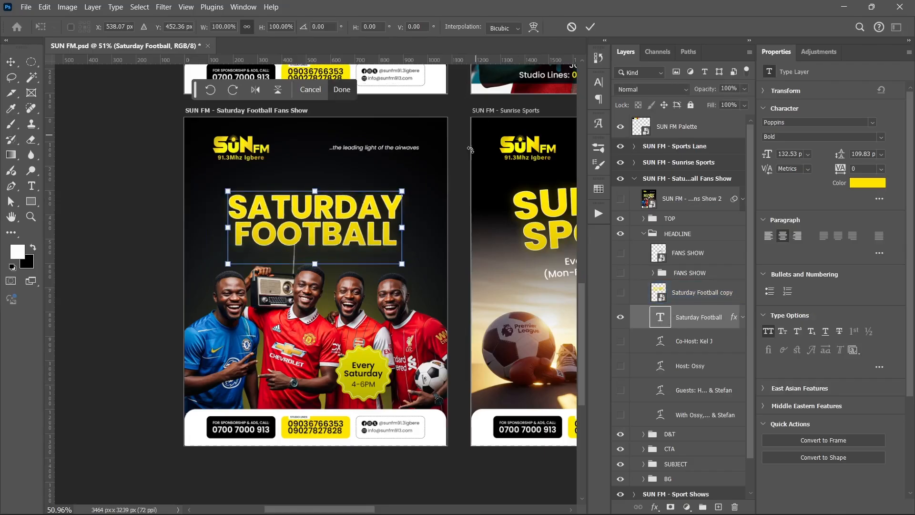
{"action": "left_click", "coordinate": [530, 27]}
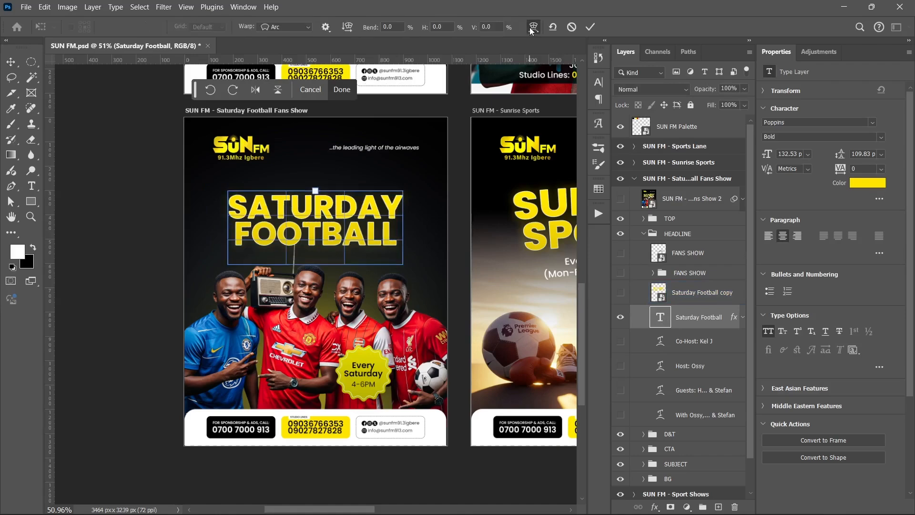
{"action": "left_click", "coordinate": [297, 27]}
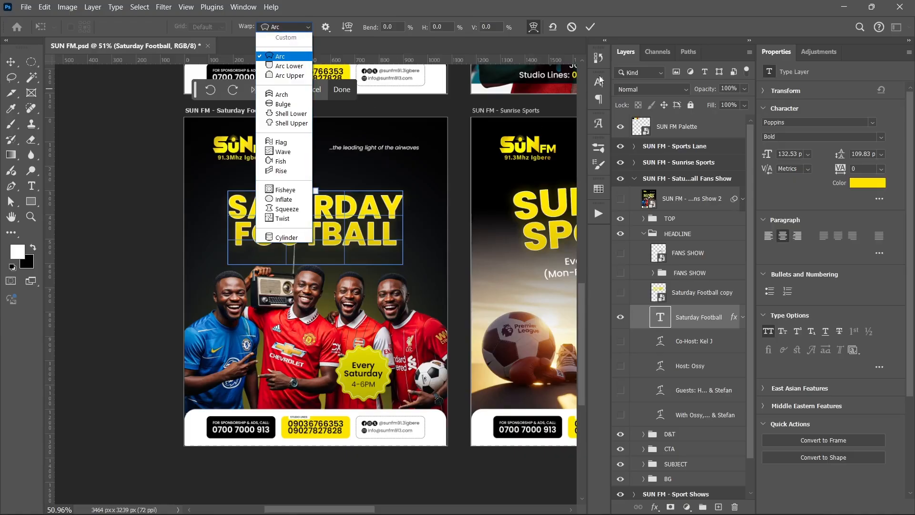
{"action": "left_click", "coordinate": [572, 27]}
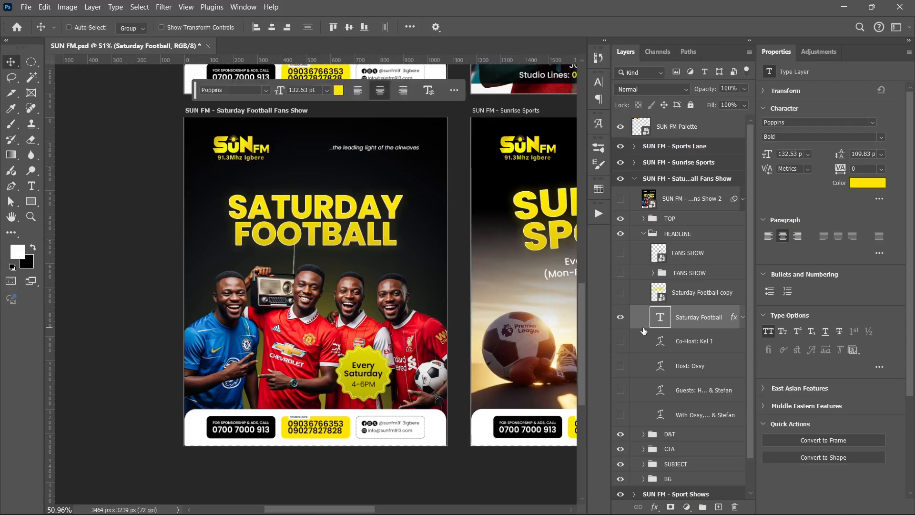
- Show Saturday Football copy in place of the plain text, and replace the FANS SHOW group with the tilted FANS SHOW smart object
{"action": "left_click", "coordinate": [620, 292]}
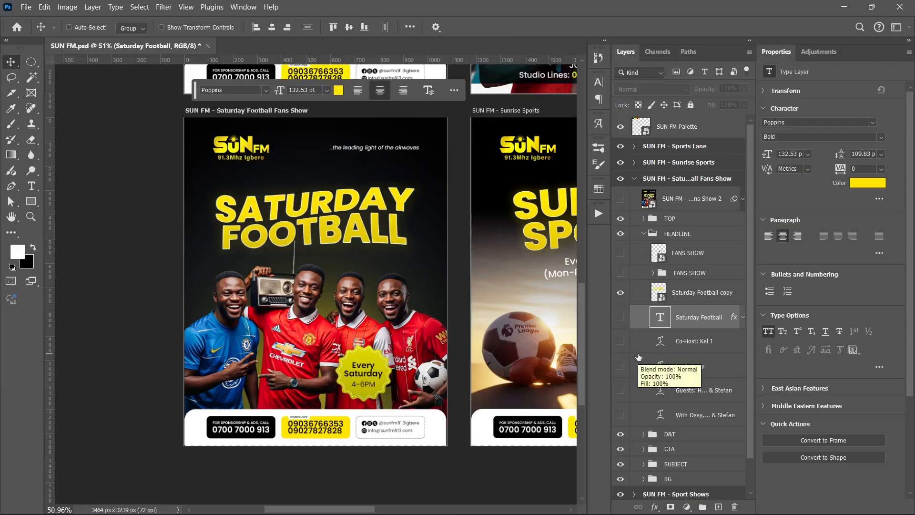
{"action": "left_click", "coordinate": [621, 273]}
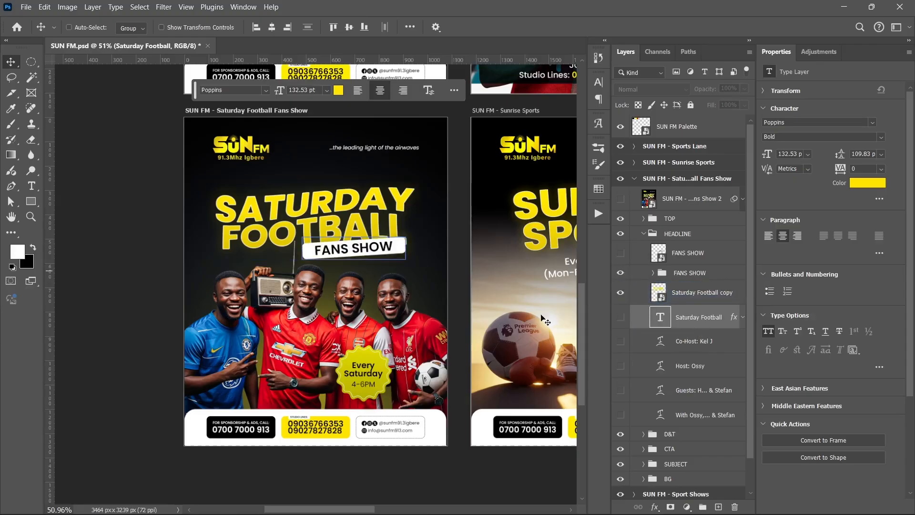
{"action": "left_click", "coordinate": [618, 274]}
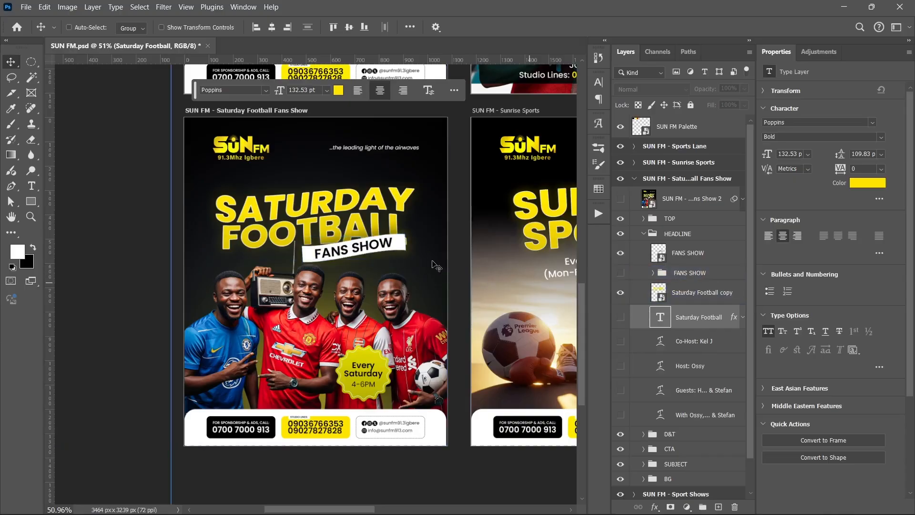
- Show the host, co-host and guests texts and the artboard's uppermost layer, and collapse the Saturday Football Fans Show artboard
{"action": "left_click_drag", "start_coordinate": [621, 341], "coordinate": [621, 386]}
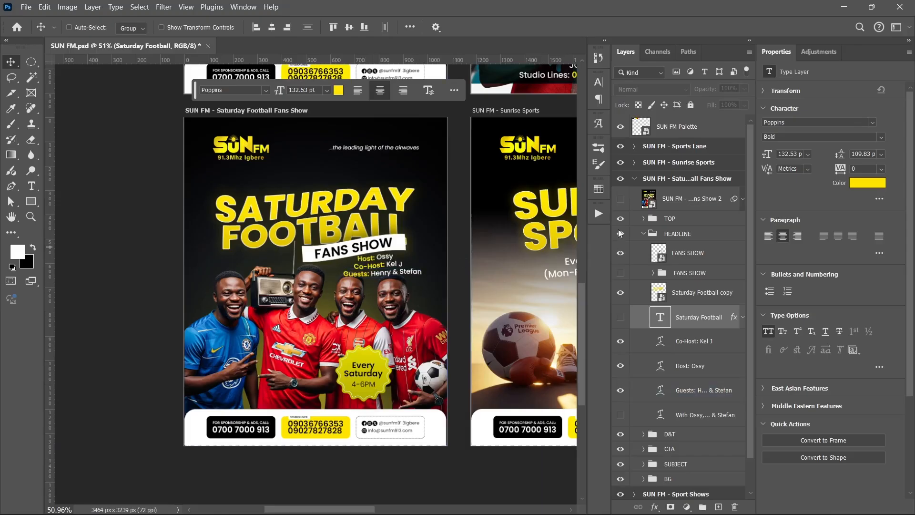
{"action": "left_click", "coordinate": [641, 233]}
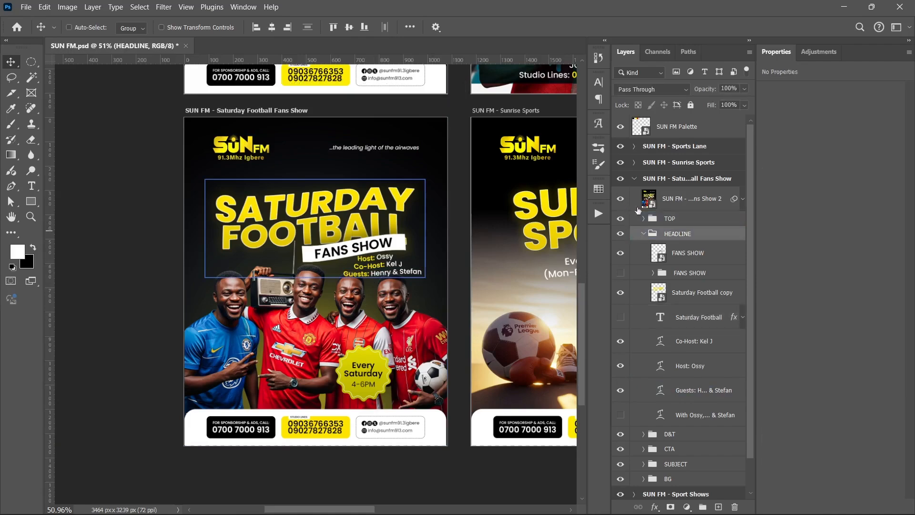
{"action": "left_click", "coordinate": [634, 178]}
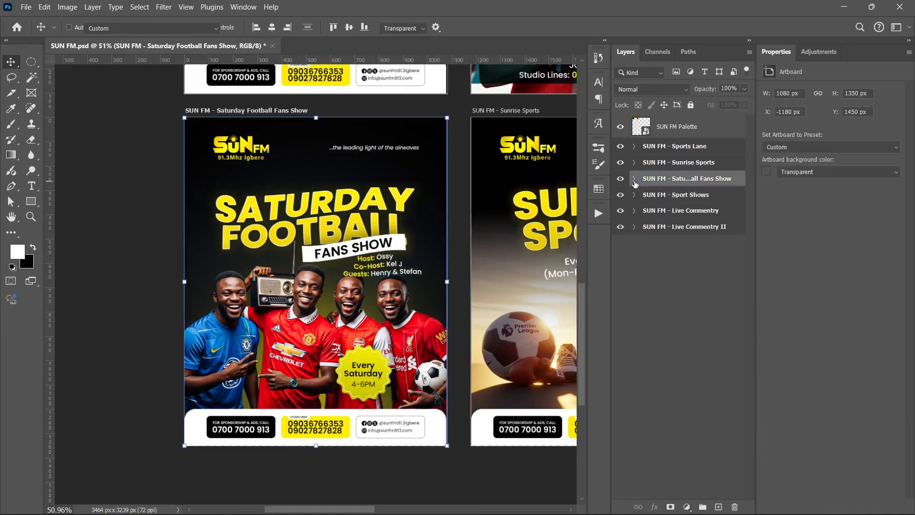
- In the Sunrise Sports artboard, hide the SUN FM - Sunrise Sports 2 smart object and the TOP, TEXT and CTA groups
{"action": "left_click_drag", "start_coordinate": [442, 225], "coordinate": [217, 237]}
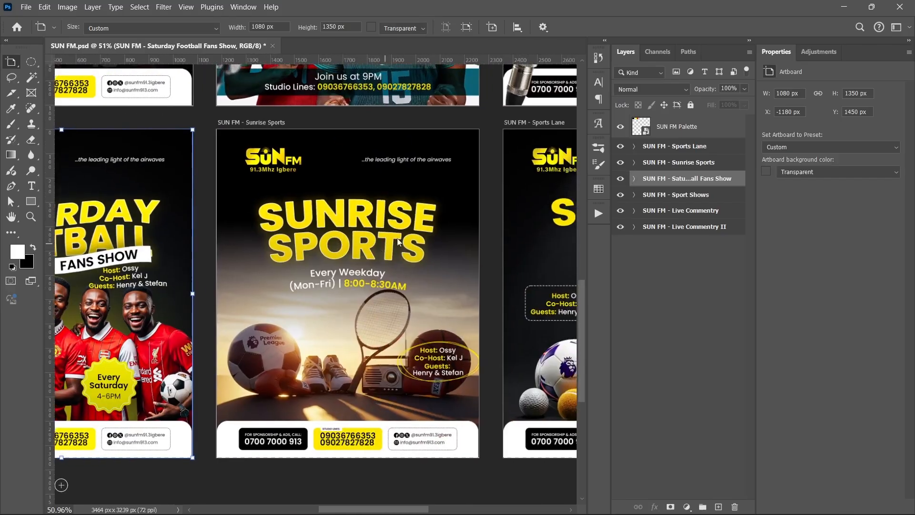
{"action": "left_click", "coordinate": [686, 268]}
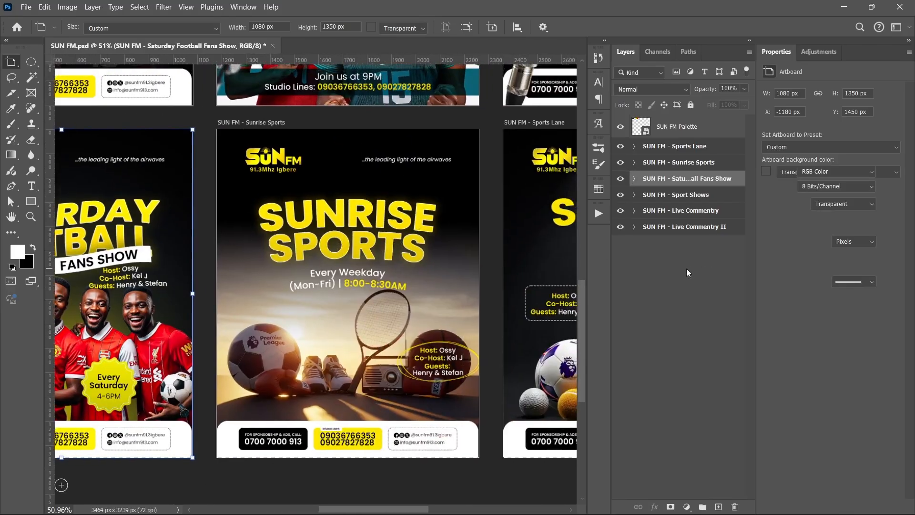
{"action": "left_click", "coordinate": [634, 179]}
{"action": "left_click", "coordinate": [634, 178]}
{"action": "left_click", "coordinate": [634, 162]}
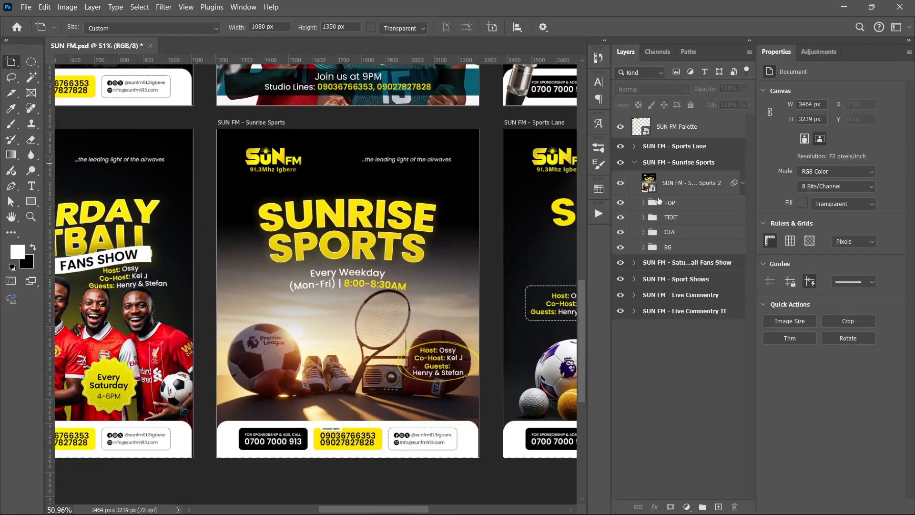
{"action": "left_click", "coordinate": [620, 183]}
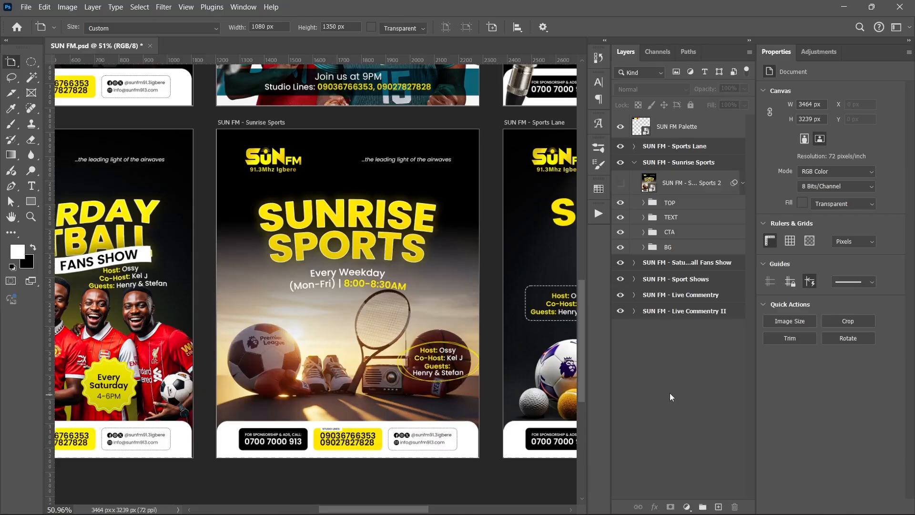
{"action": "left_click_drag", "start_coordinate": [626, 203], "coordinate": [622, 234]}
- In the Sunrise Sports BG group, hide everything above Color Fill 2, and reveal the Whisk image, Exposure adjustment and Gradient Fill 1 one by one
{"action": "left_click", "coordinate": [644, 247]}
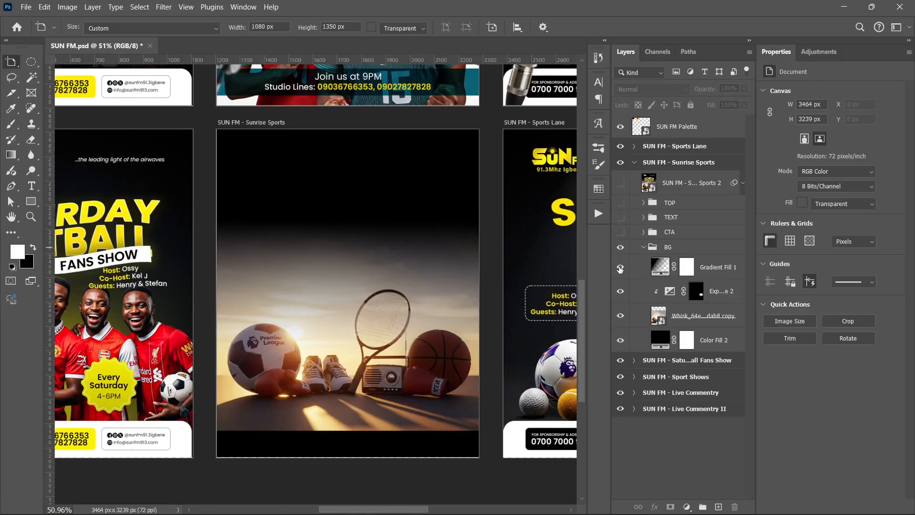
{"action": "left_click_drag", "start_coordinate": [619, 269], "coordinate": [621, 334]}
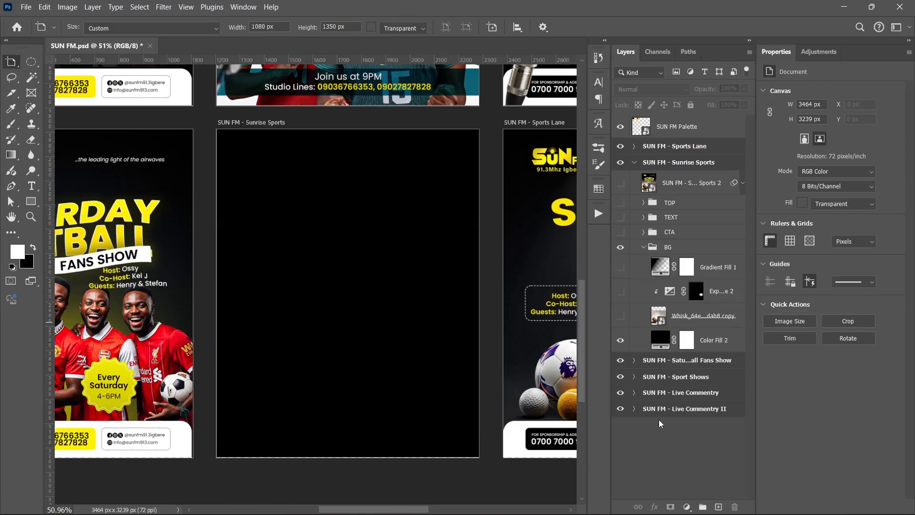
{"action": "left_click", "coordinate": [620, 315]}
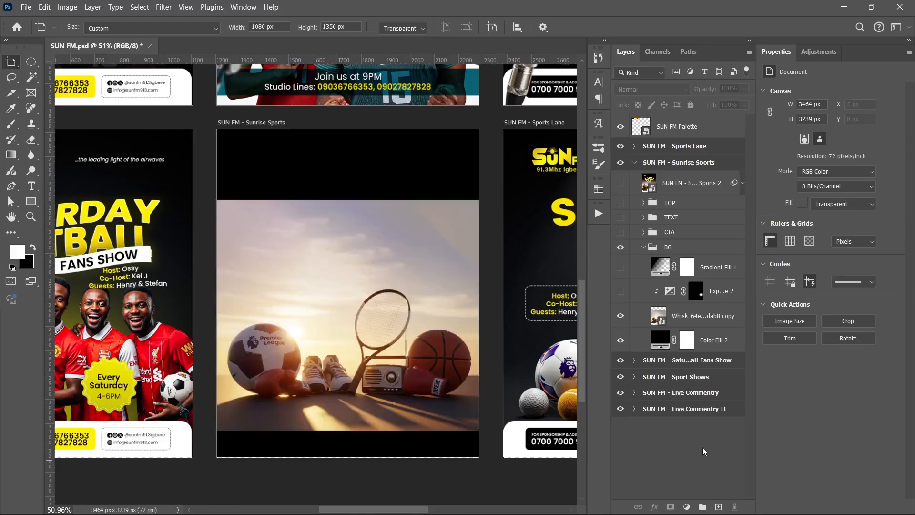
{"action": "left_click", "coordinate": [621, 291]}
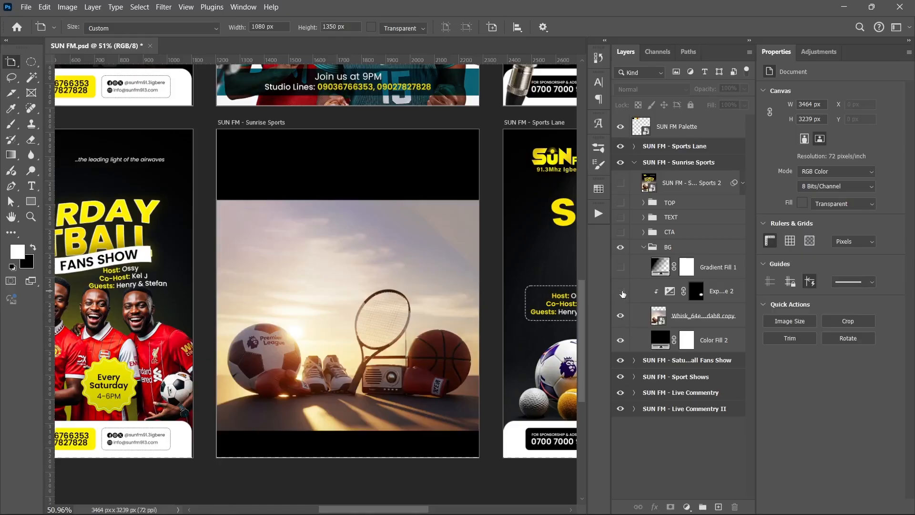
{"action": "left_click", "coordinate": [621, 292]}
{"action": "left_click", "coordinate": [620, 267]}
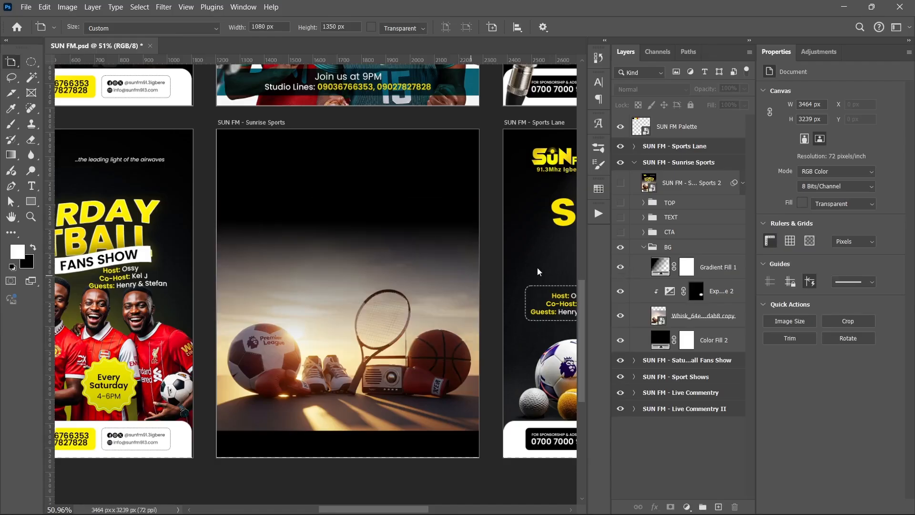
- Collapse the BG group and show Sunrise Sports' CTA, TEXT and TOP groups plus the SUN FM - Sunrise Sports 2 smart object
{"action": "left_click", "coordinate": [643, 248]}
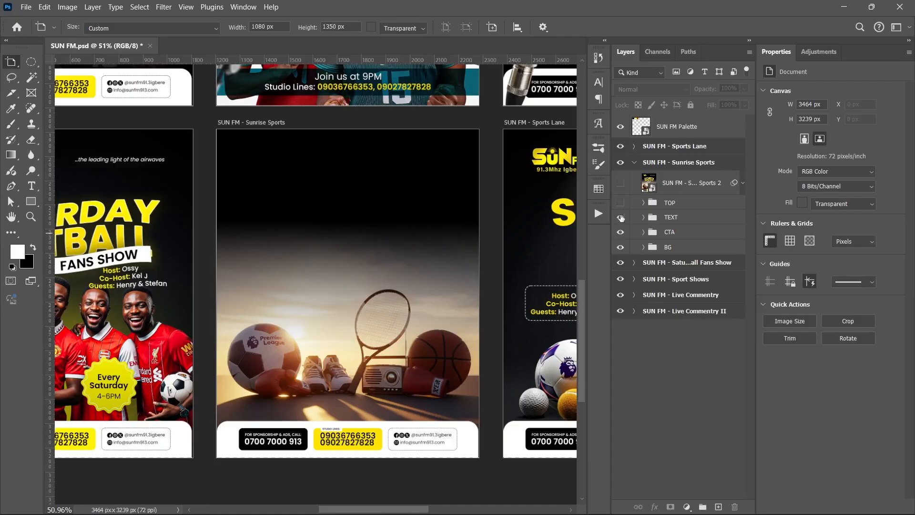
{"action": "left_click", "coordinate": [621, 217]}
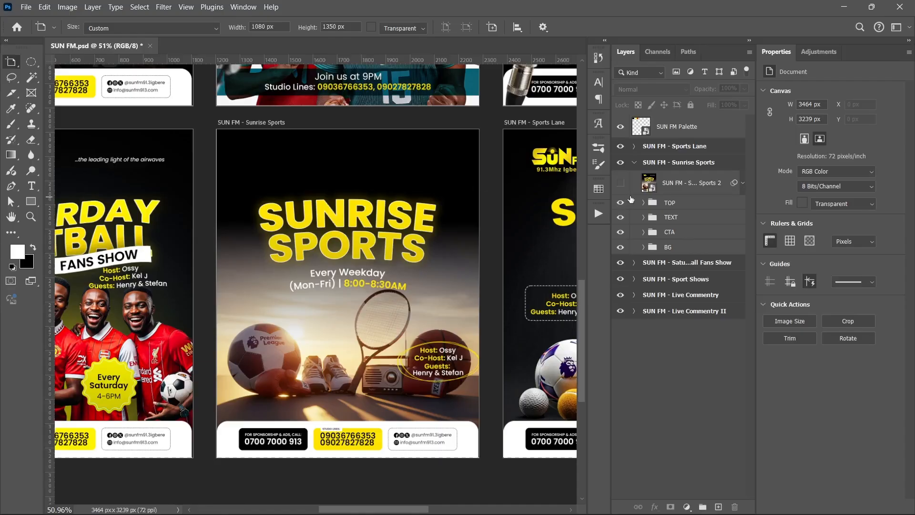
{"action": "left_click", "coordinate": [620, 183]}
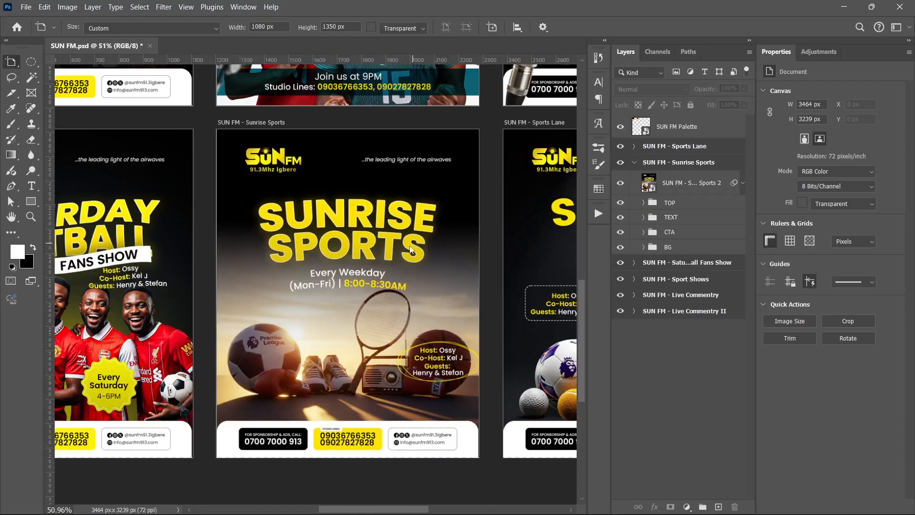
- In the Sports Lane artboard, hide the SUN FM - Sports Lane 2 smart object and the TOP, CTA, SUBJECT and TEXT groups
{"action": "left_click_drag", "start_coordinate": [404, 266], "coordinate": [148, 246]}
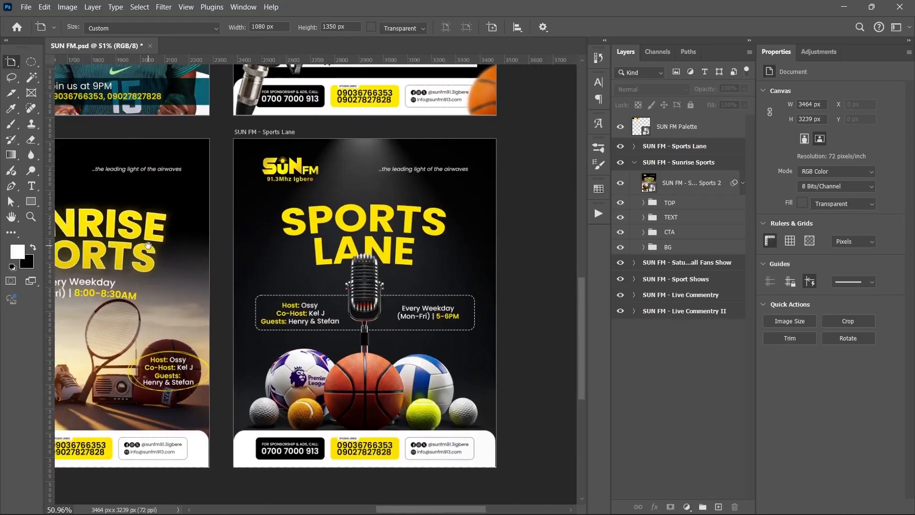
{"action": "scroll", "coordinate": [315, 283], "scroll_direction": "up", "scroll_amount": 1, "text": "alt"}
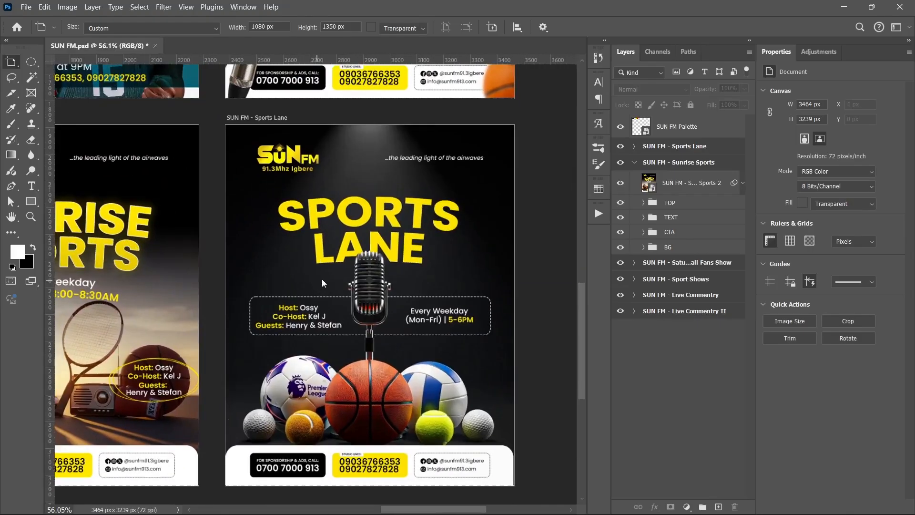
{"action": "scroll", "coordinate": [322, 277], "scroll_direction": "down", "scroll_amount": 1}
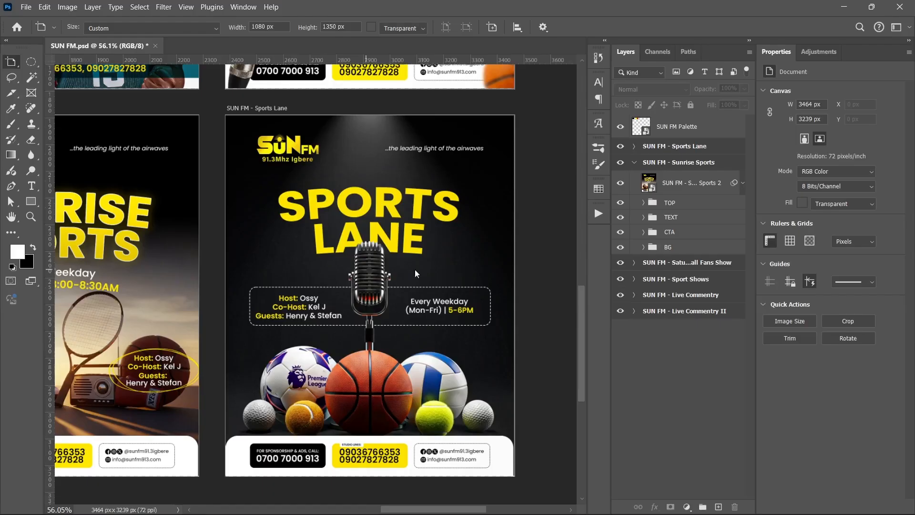
{"action": "left_click", "coordinate": [634, 162]}
{"action": "left_click", "coordinate": [633, 147]}
{"action": "left_click", "coordinate": [620, 167]}
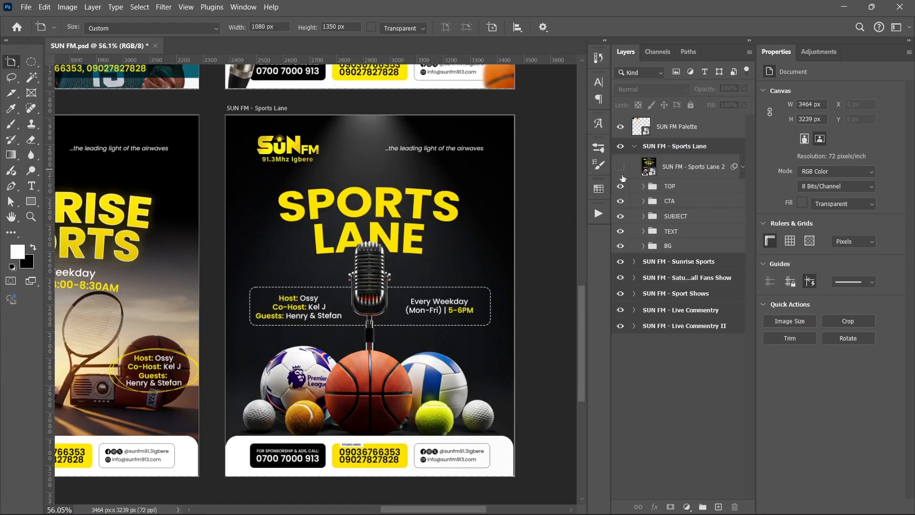
{"action": "left_click_drag", "start_coordinate": [621, 177], "coordinate": [621, 234]}
- Examine Layer 17's effect on the Sports Lane background by switching its visibility off and on in the BG group, and check its blend settings
{"action": "left_click", "coordinate": [643, 247]}
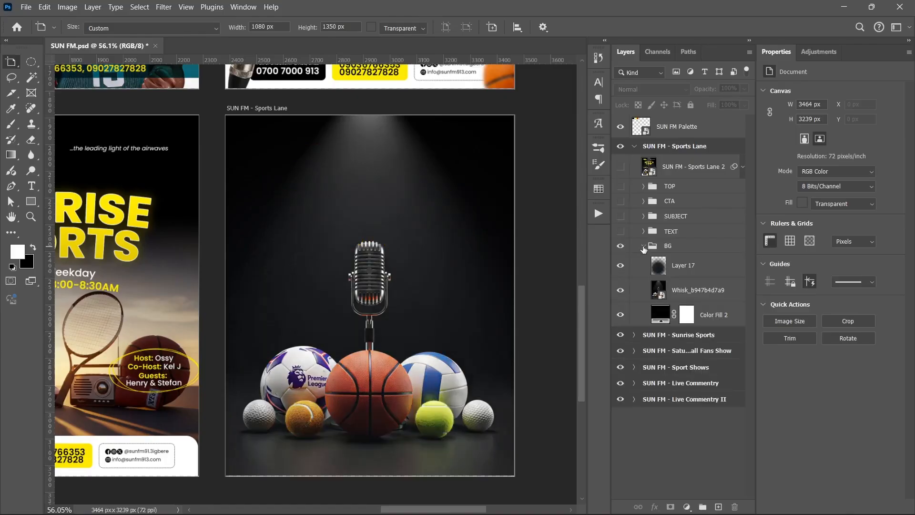
{"action": "left_click_drag", "start_coordinate": [618, 274], "coordinate": [623, 294]}
{"action": "left_click", "coordinate": [623, 289]}
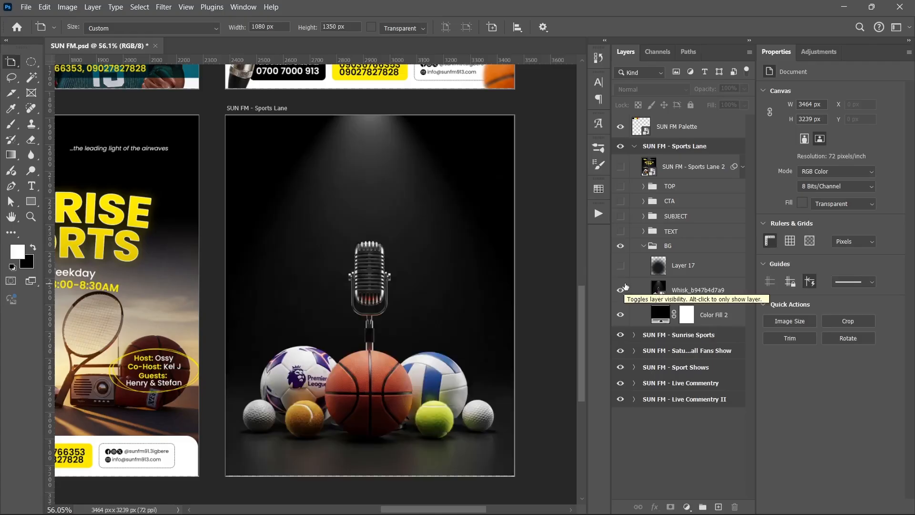
{"action": "left_click", "coordinate": [620, 265]}
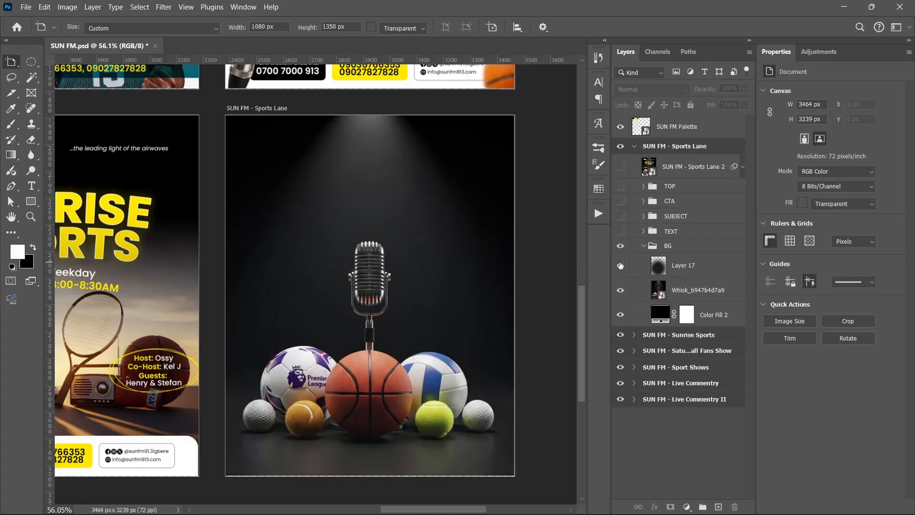
{"action": "left_click", "coordinate": [620, 265]}
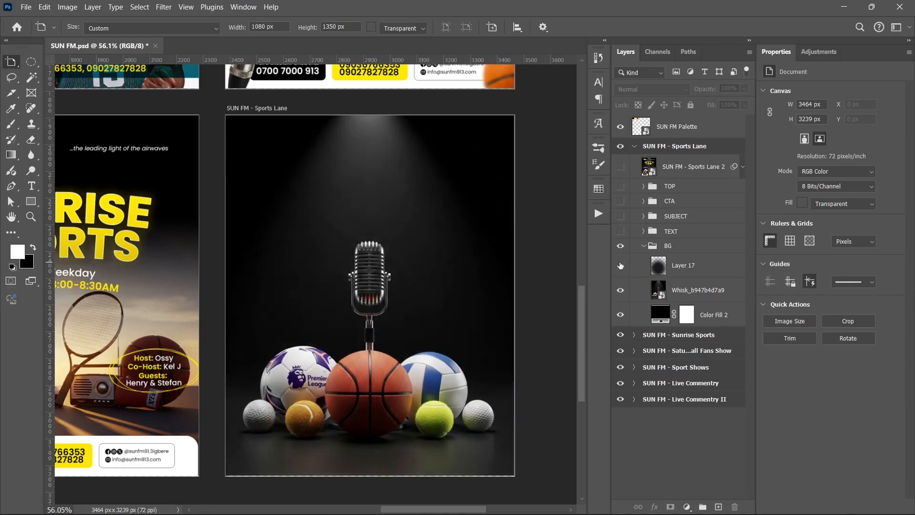
{"action": "left_click", "coordinate": [620, 266]}
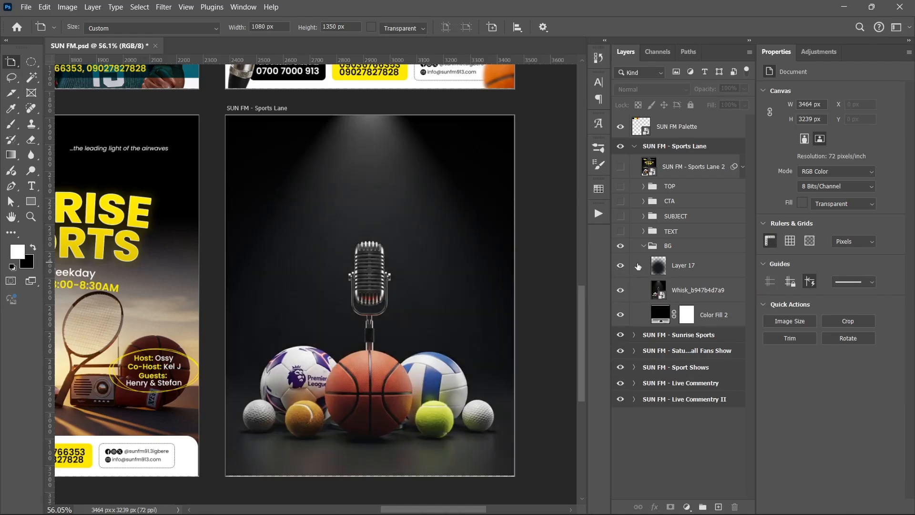
{"action": "left_click", "coordinate": [668, 268]}
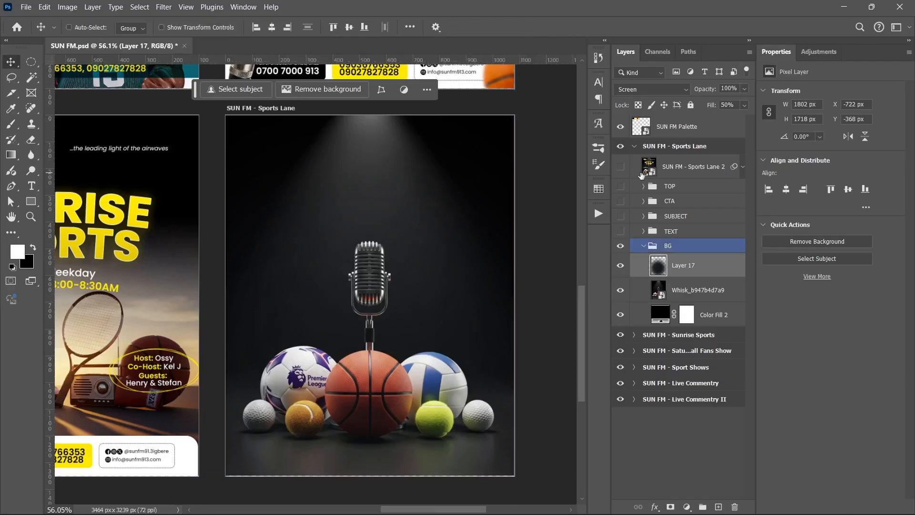
{"action": "left_click", "coordinate": [643, 246]}
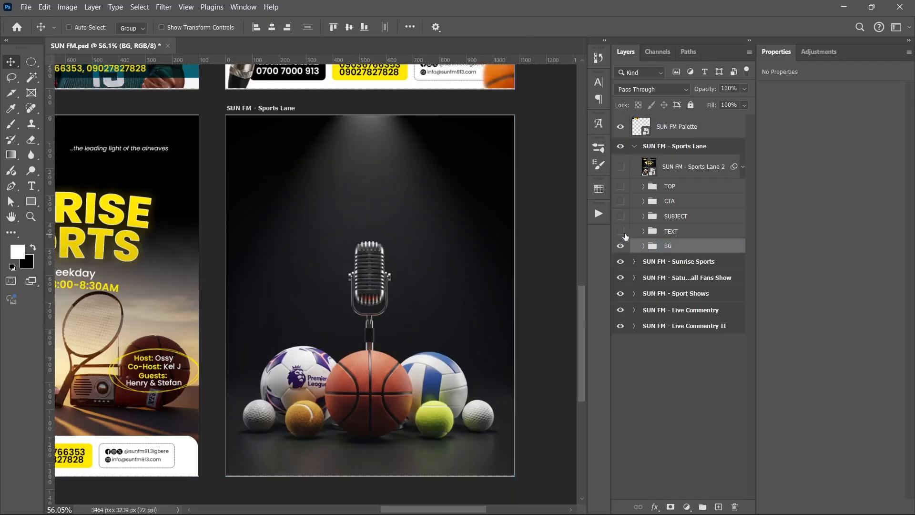
- Show the TEXT, SUBJECT, TOP and CTA groups of the Sports Lane artboard
{"action": "left_click", "coordinate": [620, 232]}
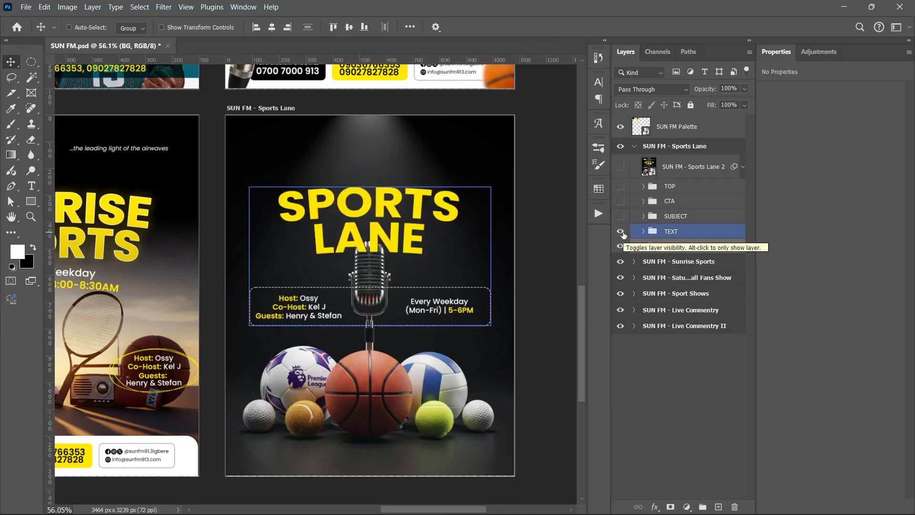
{"action": "left_click", "coordinate": [402, 227], "text": "ctrl"}
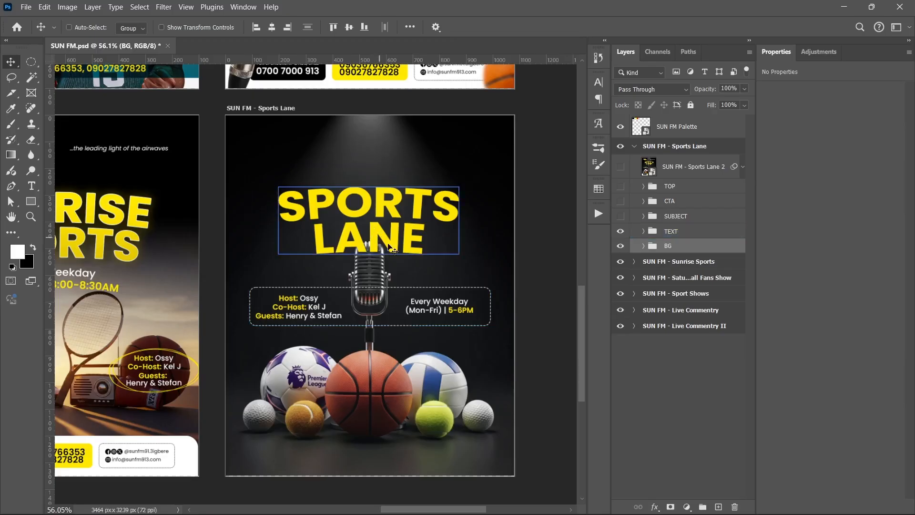
{"action": "left_click", "coordinate": [631, 219]}
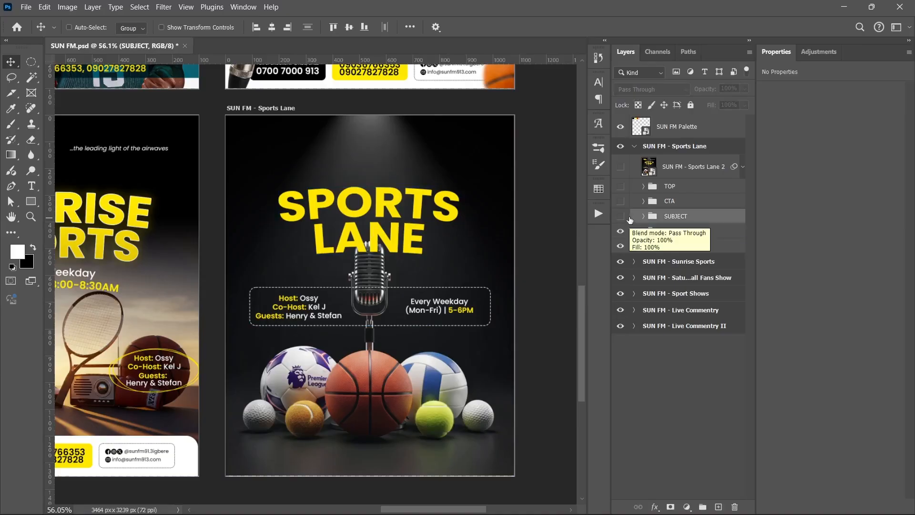
{"action": "left_click", "coordinate": [620, 216]}
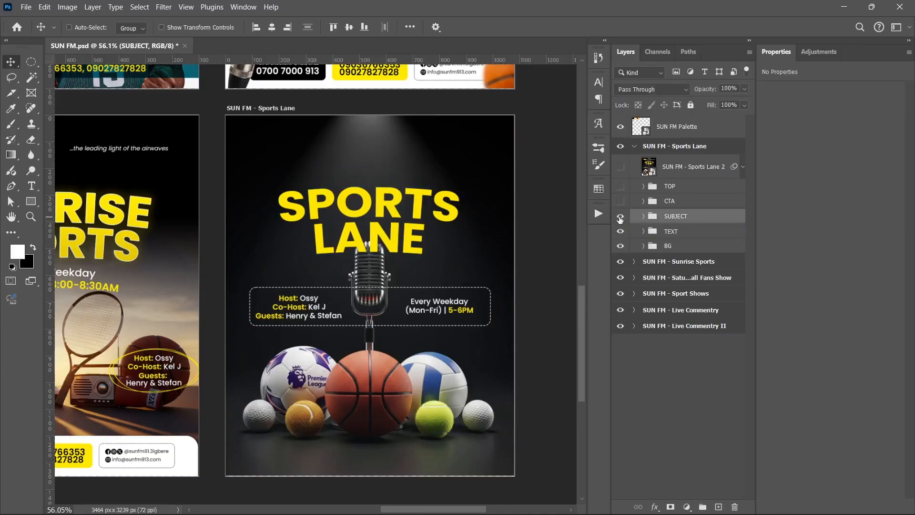
{"action": "left_click", "coordinate": [622, 189]}
{"action": "left_click", "coordinate": [622, 189]}
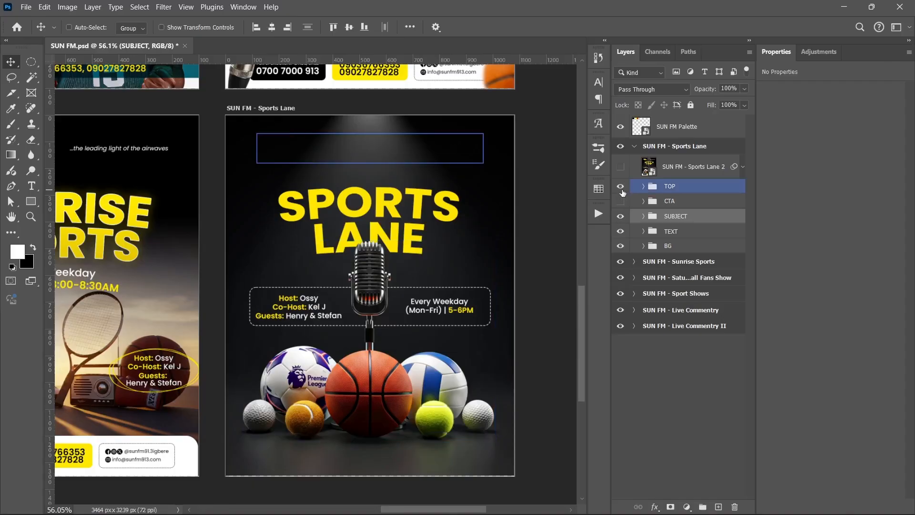
{"action": "left_click", "coordinate": [620, 201]}
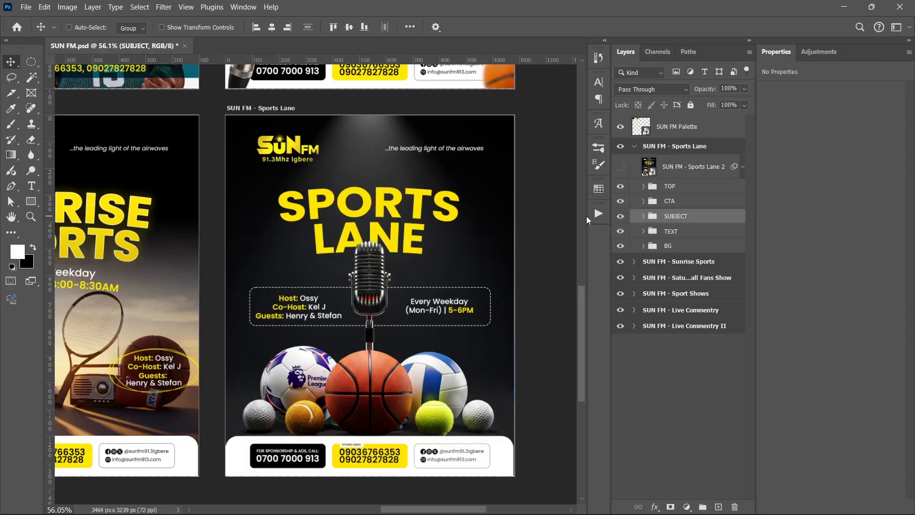
- Compare the Sports Lane design with and without the cut-out microphone and balls by toggling Layer 19 in the SUBJECT group
{"action": "left_click", "coordinate": [643, 216]}
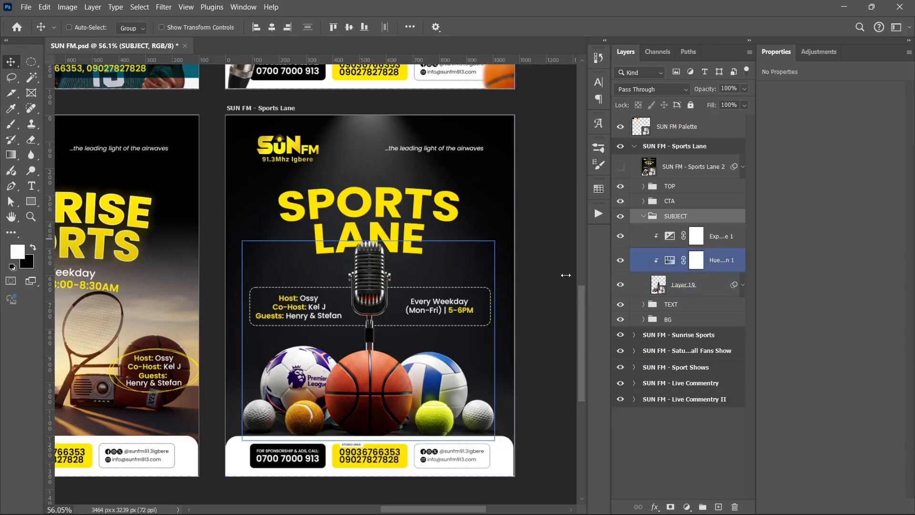
{"action": "left_click", "coordinate": [632, 286]}
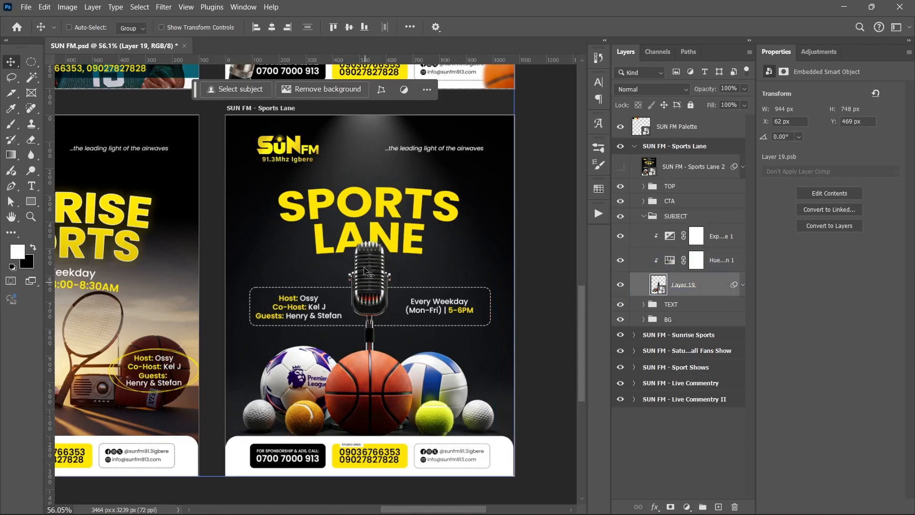
{"action": "left_click", "coordinate": [621, 284]}
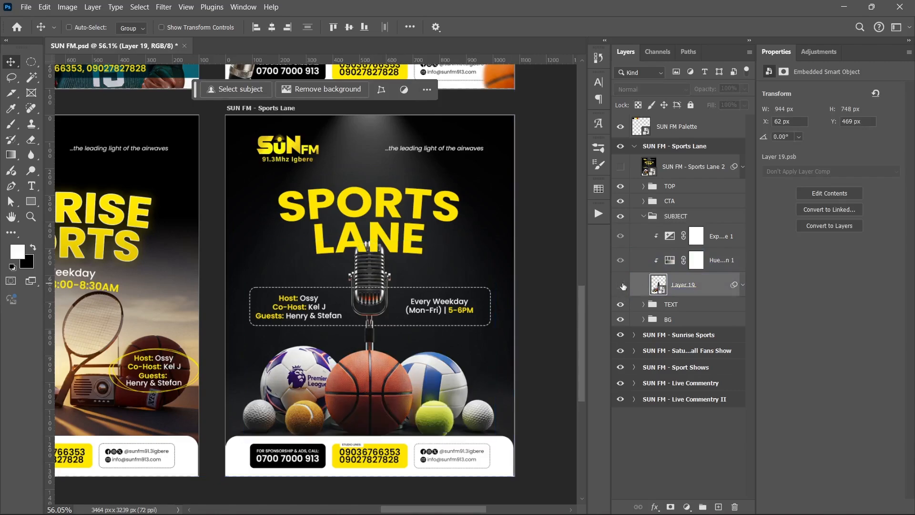
{"action": "left_click", "coordinate": [621, 284]}
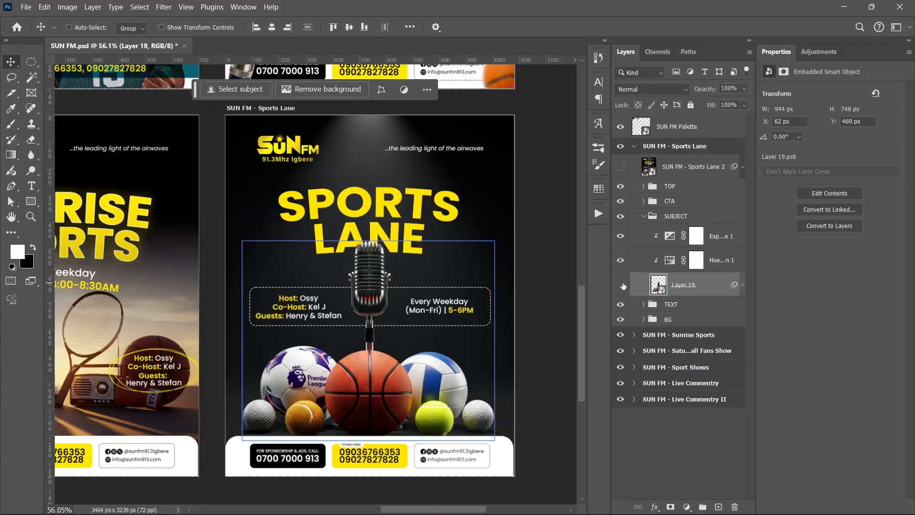
{"action": "left_click", "coordinate": [620, 285]}
{"action": "left_click", "coordinate": [621, 285]}
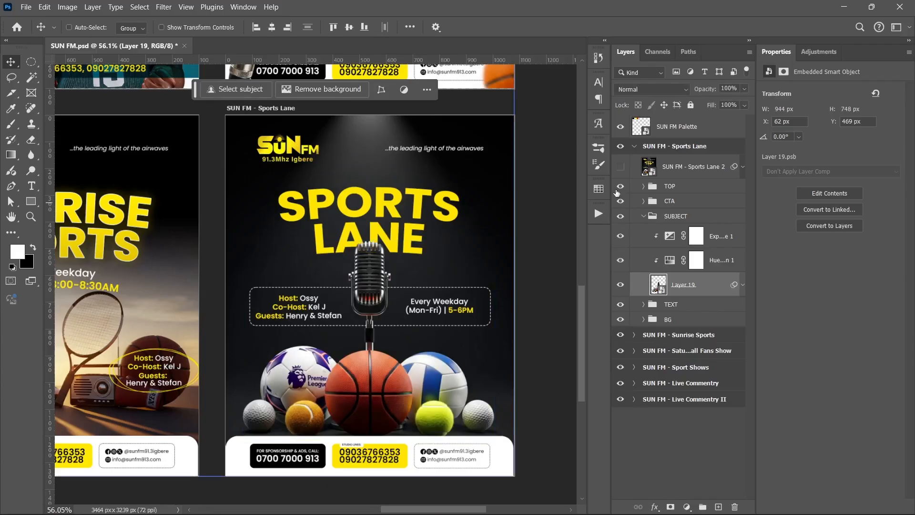
{"action": "left_click", "coordinate": [643, 216]}
- Show the SUN FM - Sports Lane 2 smart object, and review all six flyer artboards together
{"action": "left_click", "coordinate": [619, 171]}
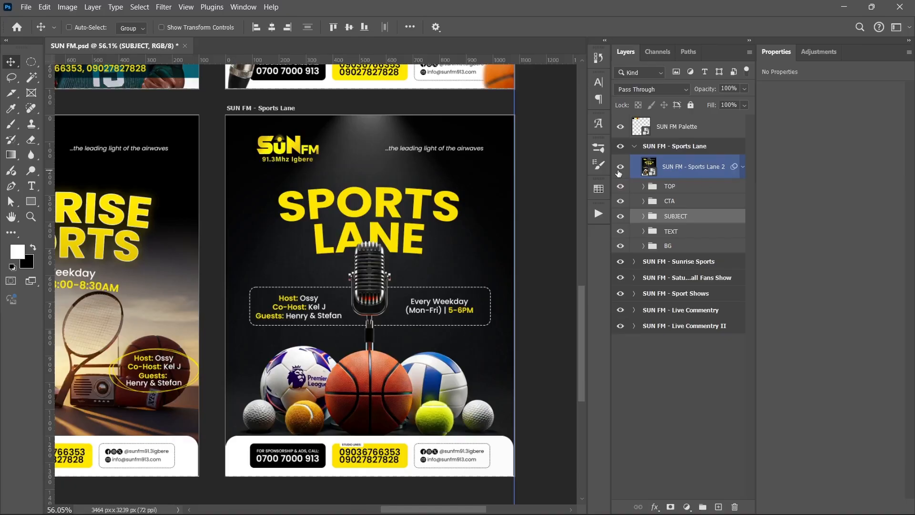
{"action": "left_click", "coordinate": [690, 379]}
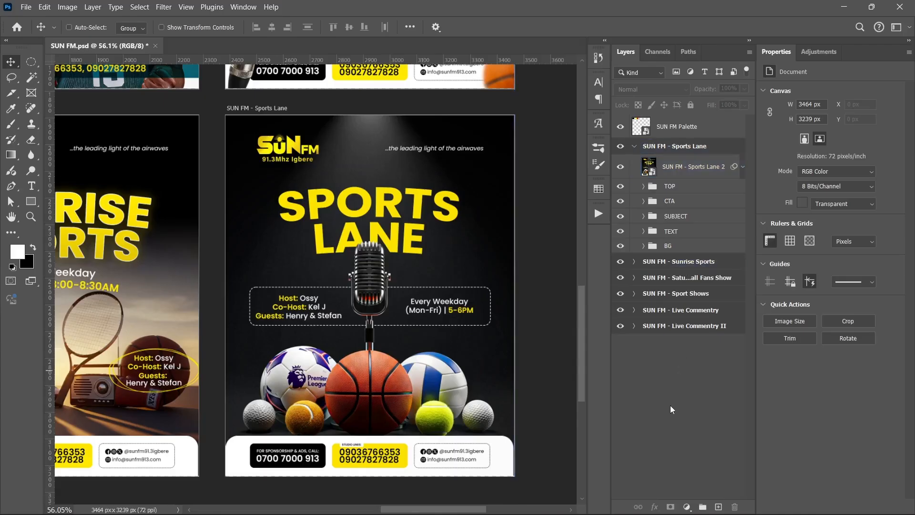
{"action": "left_click", "coordinate": [248, 308], "text": "ctrl"}
{"action": "scroll", "coordinate": [248, 308], "scroll_direction": "down", "scroll_amount": 3}
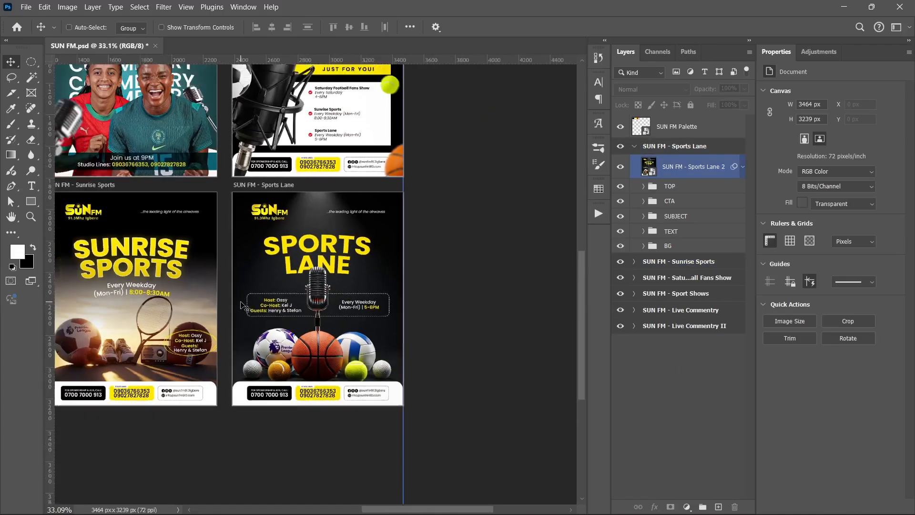
{"action": "left_click_drag", "start_coordinate": [205, 248], "coordinate": [341, 337]}
{"action": "scroll", "coordinate": [336, 335], "scroll_direction": "down", "scroll_amount": 2}
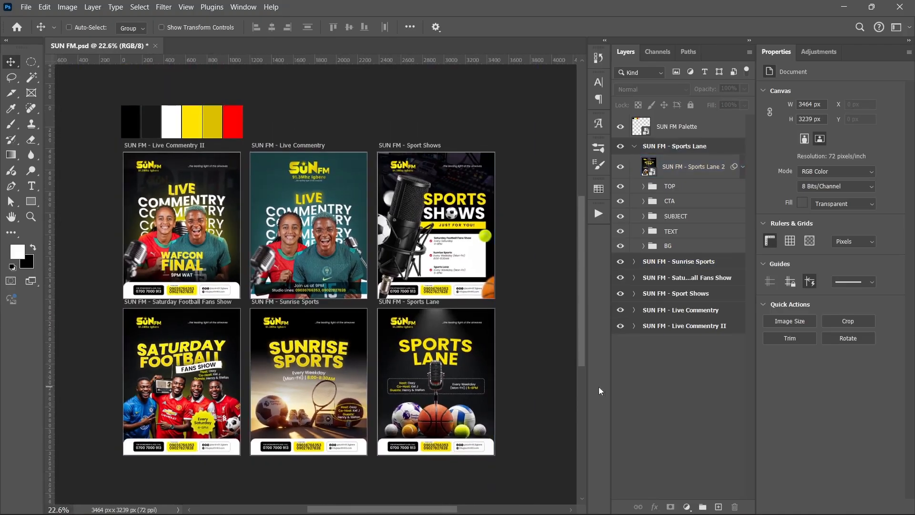